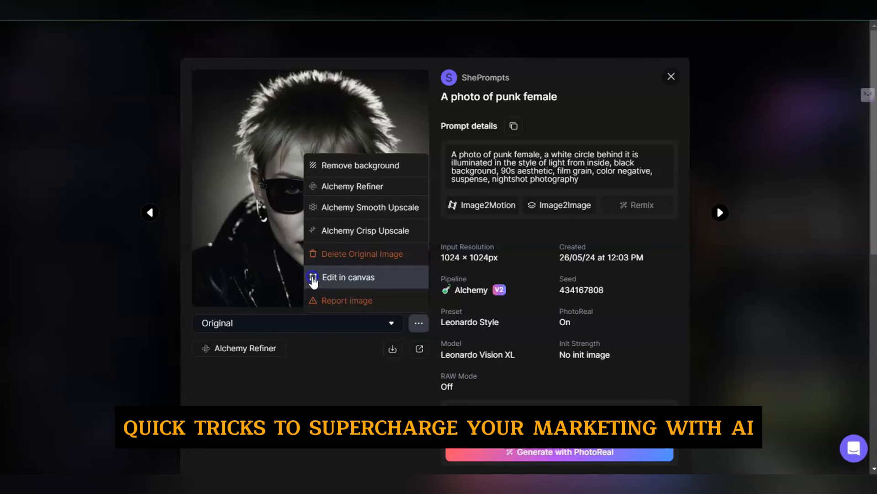
Open the punk female photo in the canvas editor and show it at a smaller scale
click(313, 278)
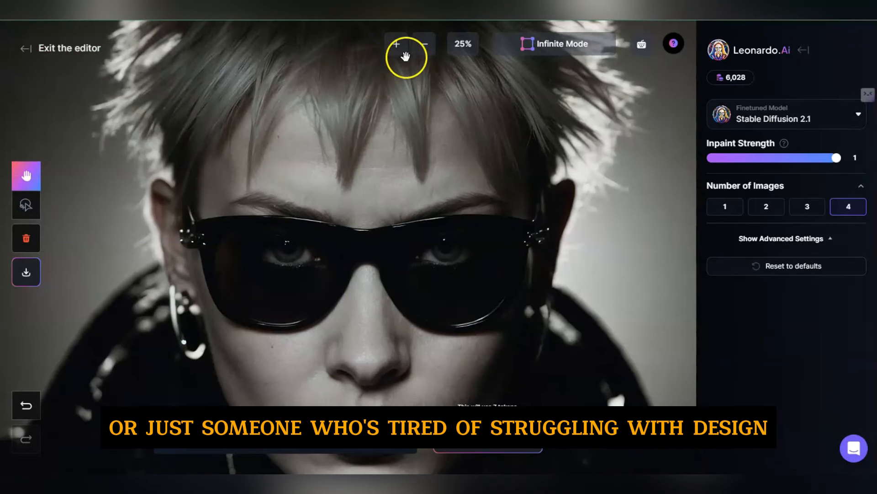
click(425, 45)
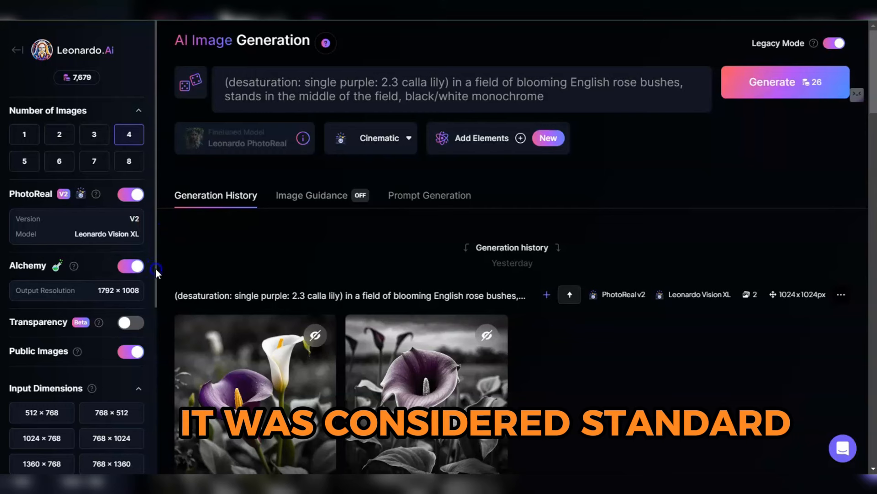
Review the generation settings down to the advanced ones and turn off Legacy Mode
drag(156, 268, 147, 424)
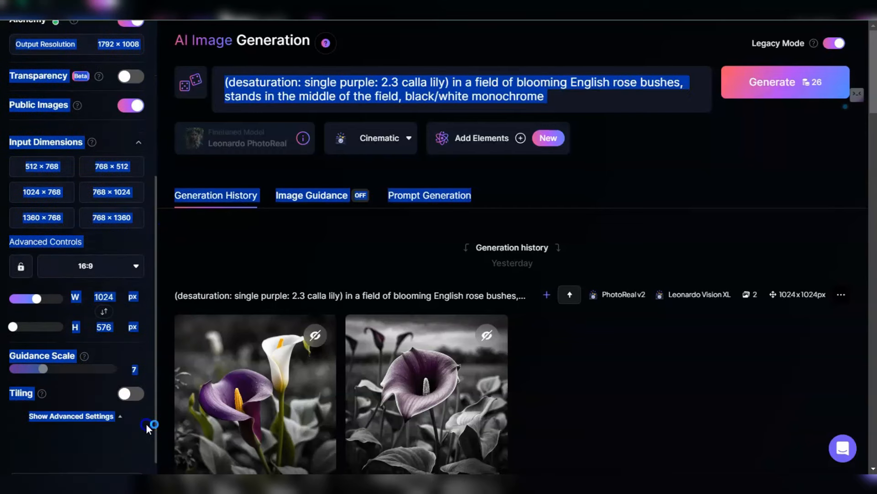
click(213, 276)
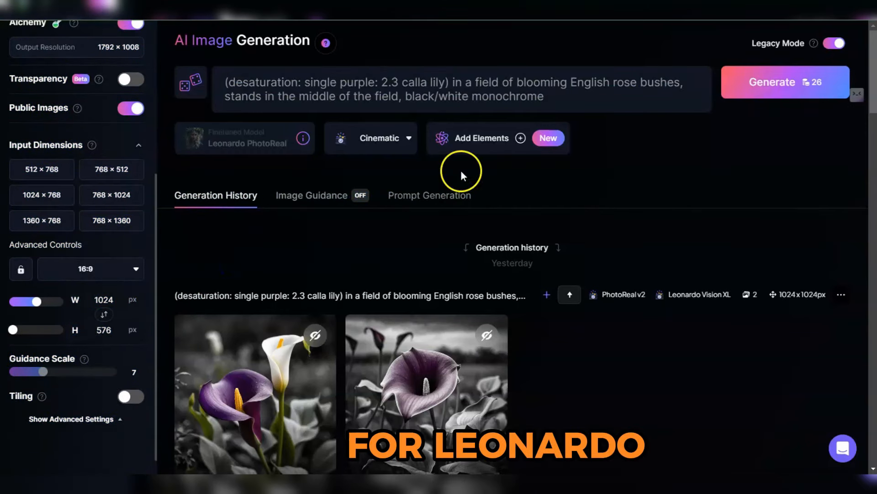
click(835, 46)
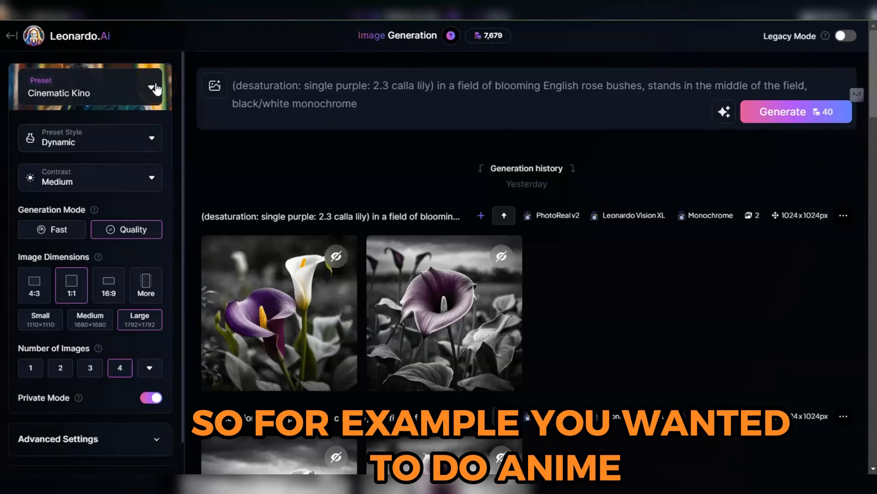
Choose the Anime platform preset and review its available preset styles
click(153, 88)
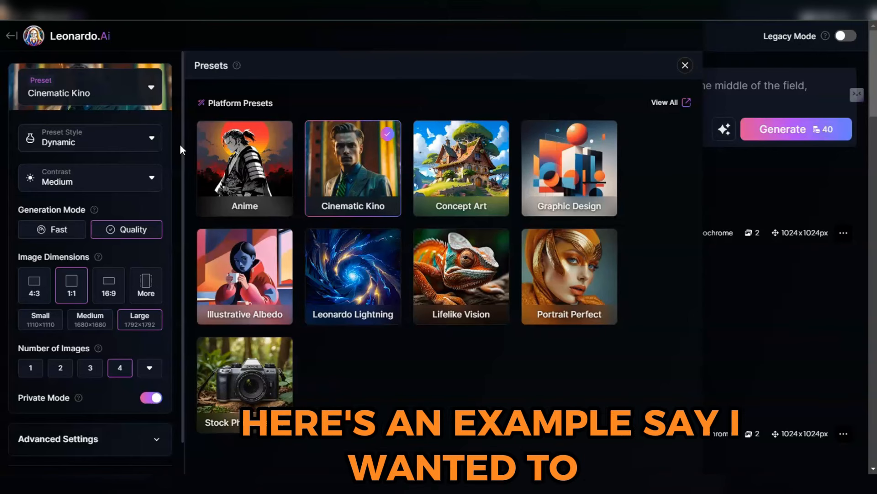
click(240, 157)
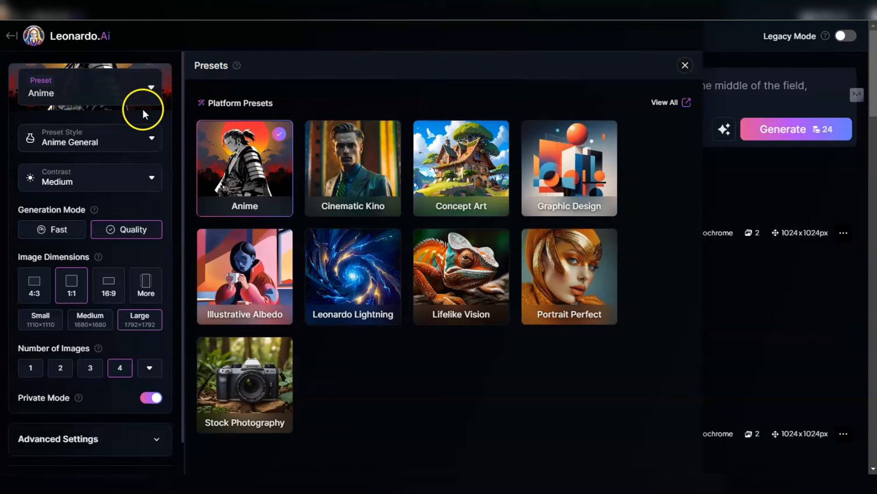
click(152, 142)
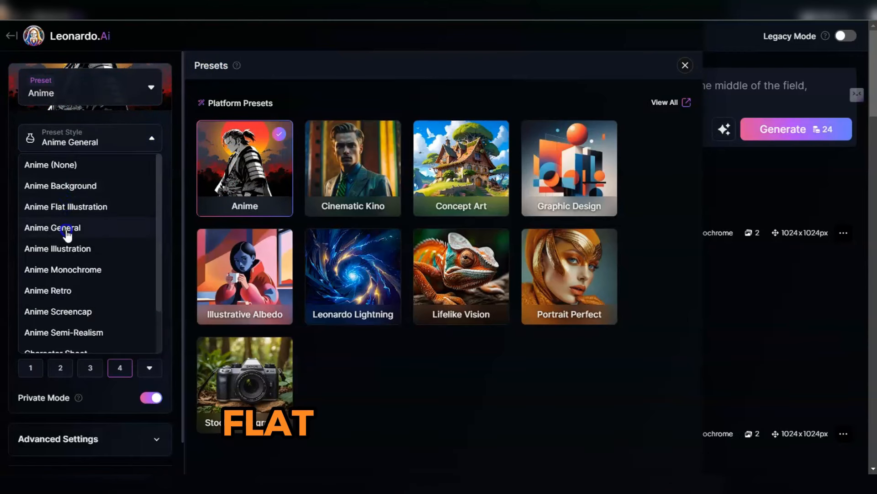
click(153, 143)
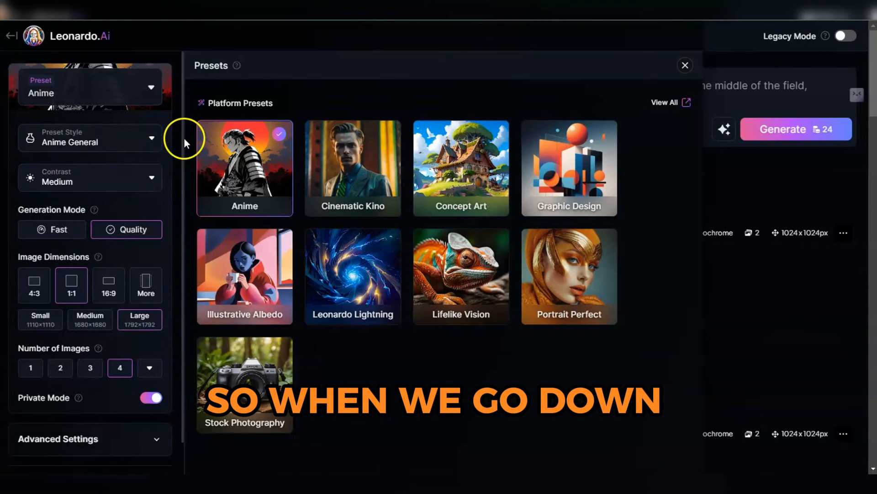
Expand the advanced settings and look through the models available for the Anime preset
scroll(183, 139, down, 2)
click(155, 407)
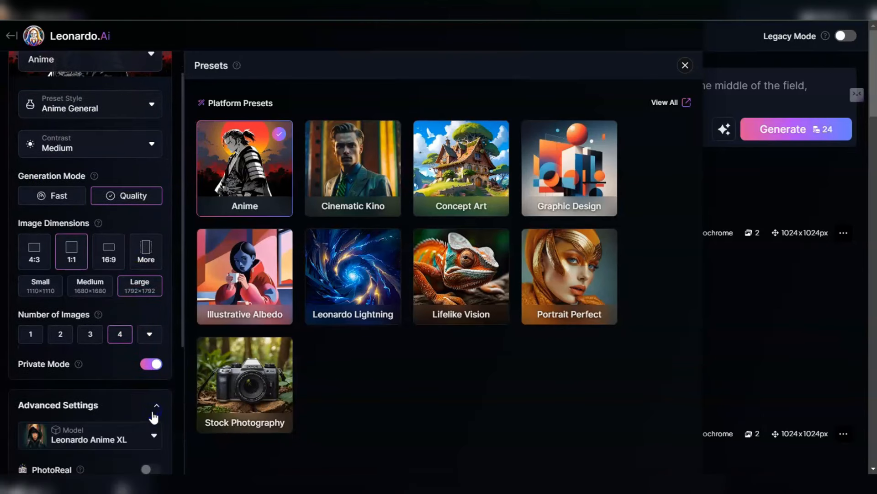
drag(184, 322, 182, 375)
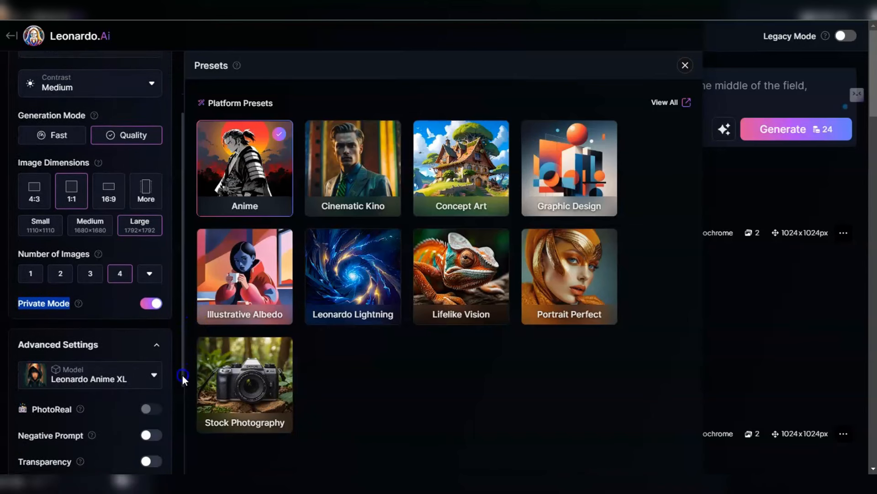
click(153, 365)
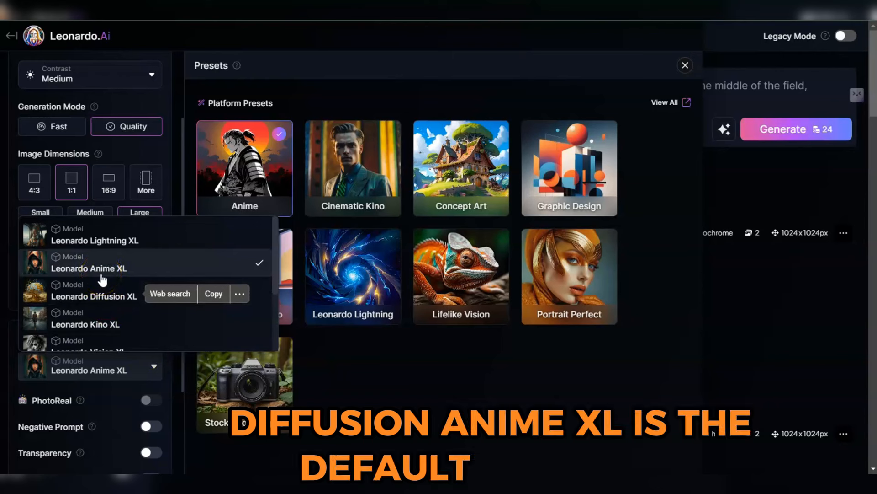
click(256, 257)
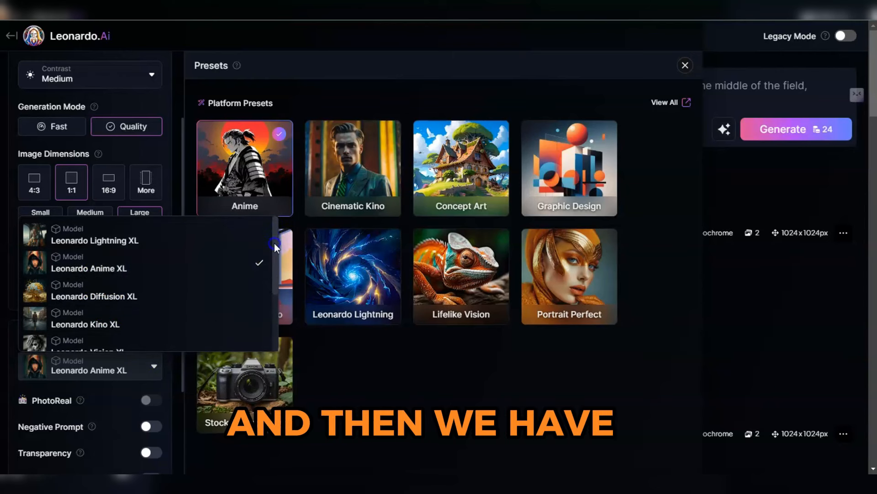
scroll(269, 281, down, 3)
scroll(267, 287, down, 1)
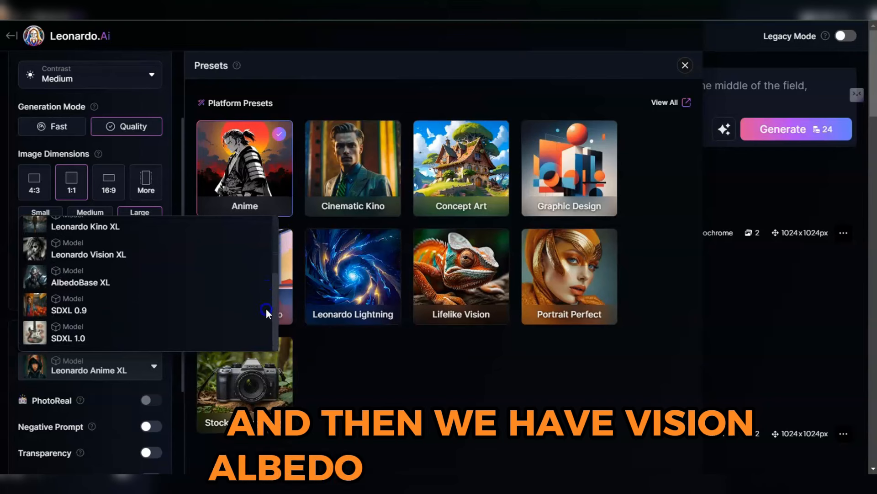
scroll(267, 301, up, 4)
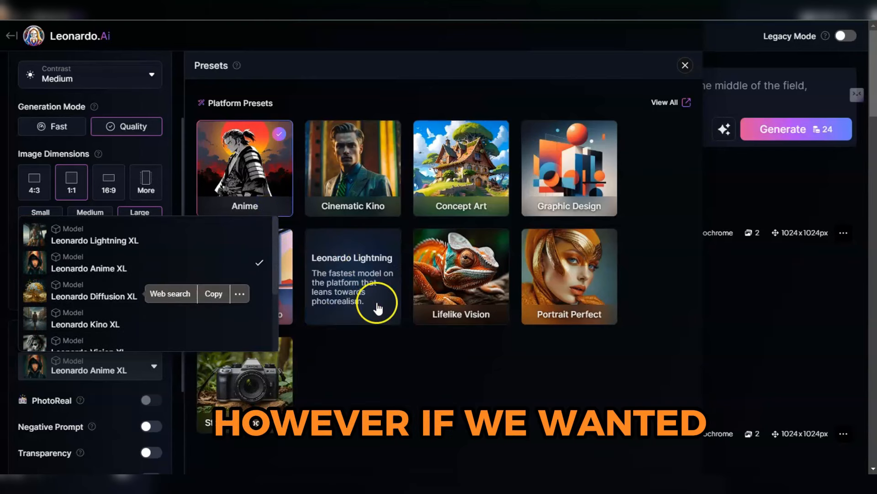
Switch the preset to Lifelike Vision and check its model selection in the advanced settings
click(464, 299)
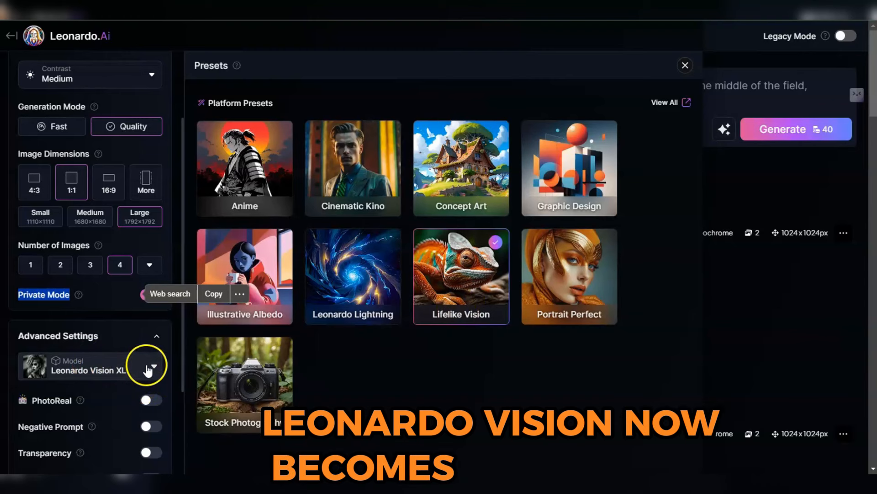
click(148, 368)
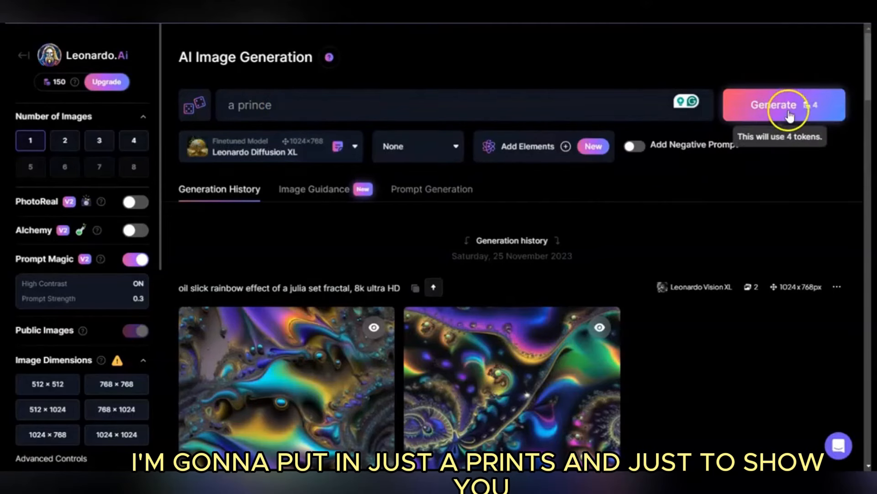
Generate one image from the prompt "a prince" with Leonardo Diffusion XL and view it enlarged
click(739, 111)
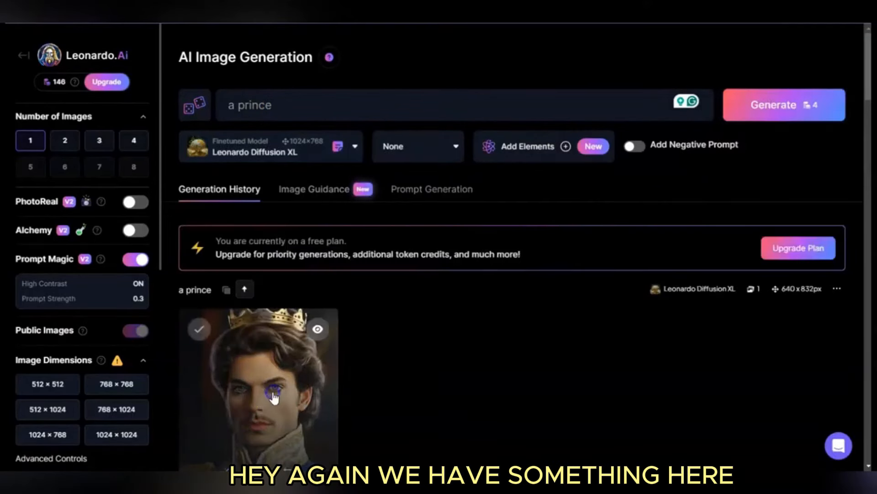
click(273, 393)
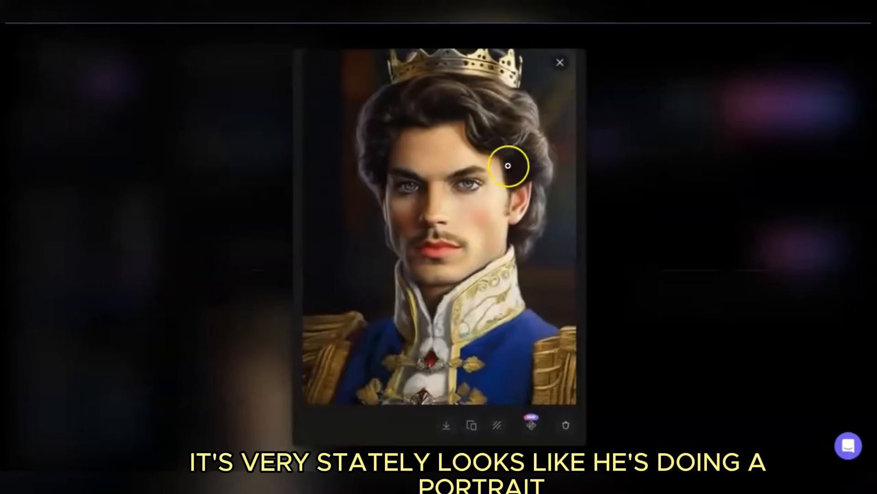
click(560, 63)
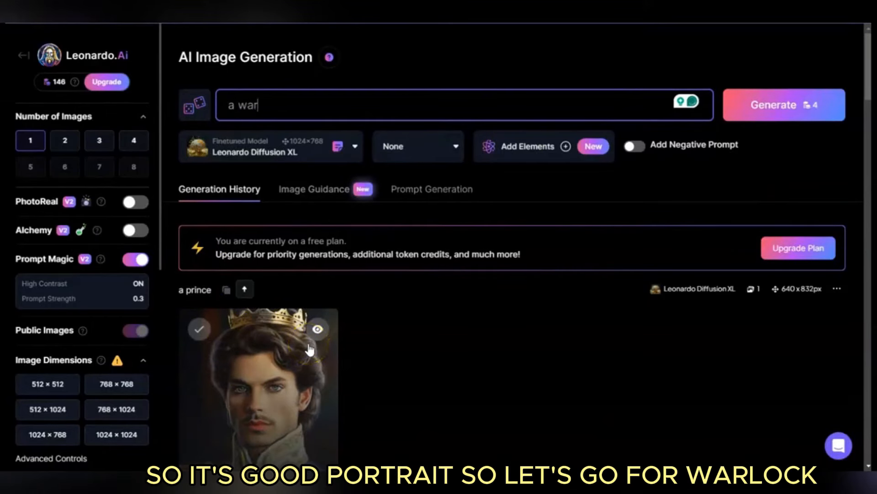
Generate an image from the prompt "a warlock" and view the result enlarged
click(784, 104)
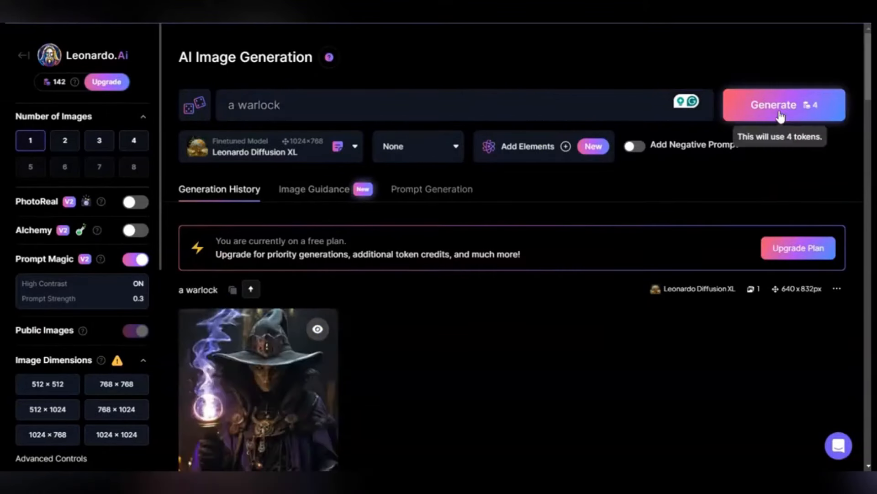
click(263, 351)
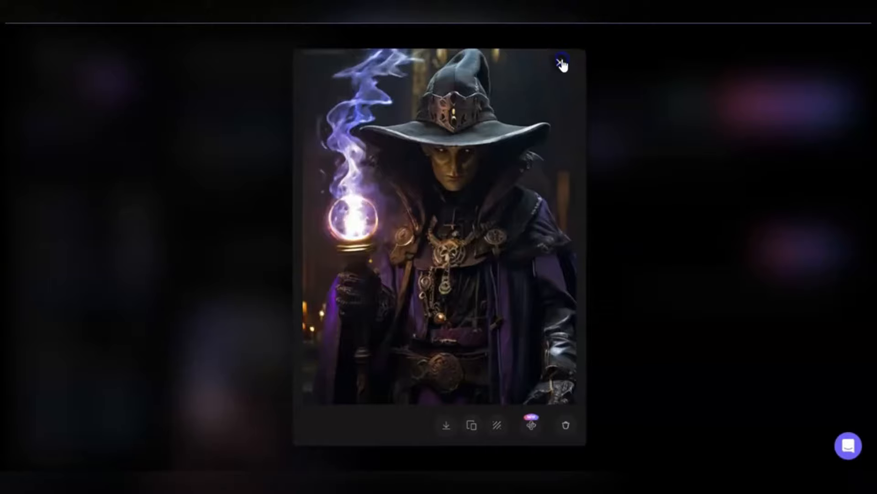
click(561, 63)
Change the prompt to "a warrior", generate the image and open the result
key(BackSpace)
key(BackSpace)
key(BackSpace)
key(BackSpace)
key(BackSpace)
text(rro)
key(BackSpace)
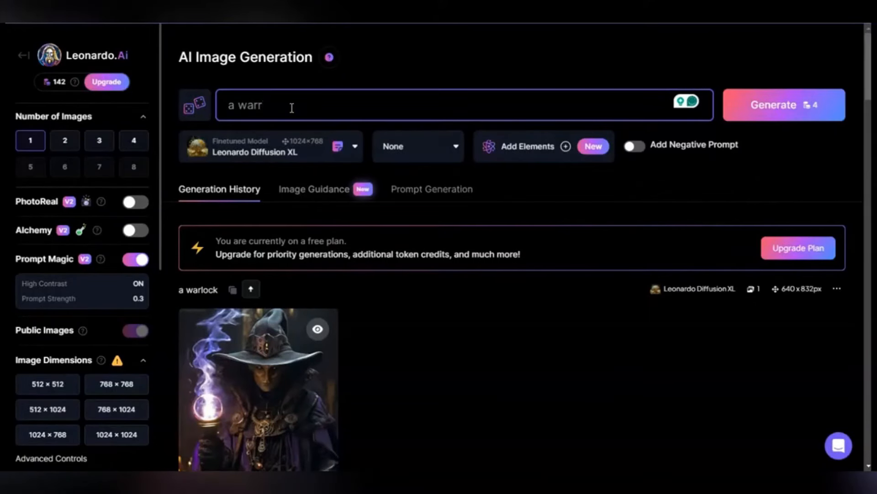
key(Return)
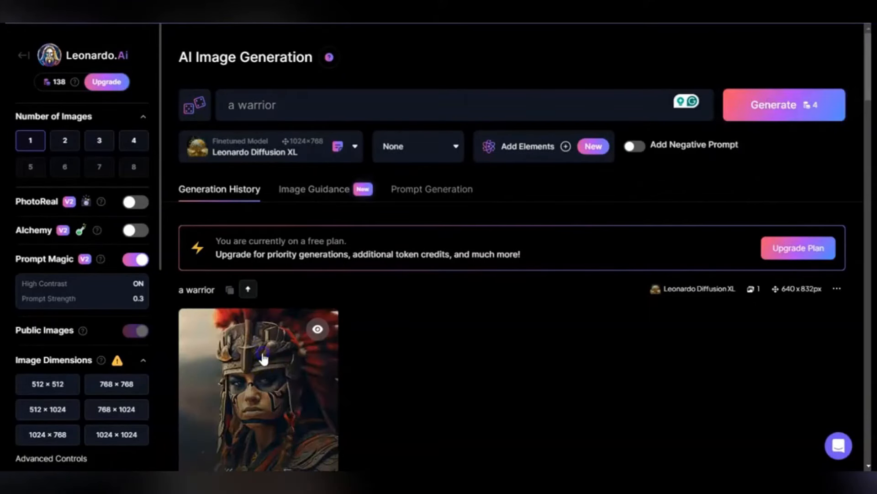
click(262, 357)
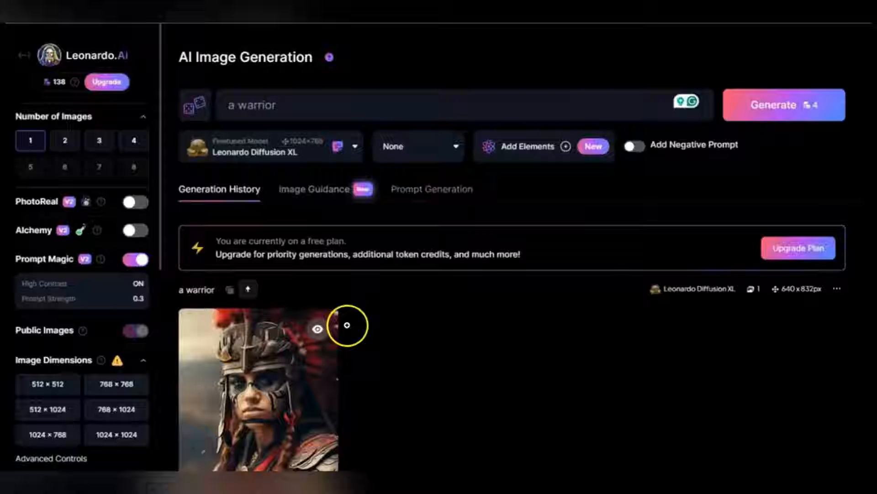
click(336, 325)
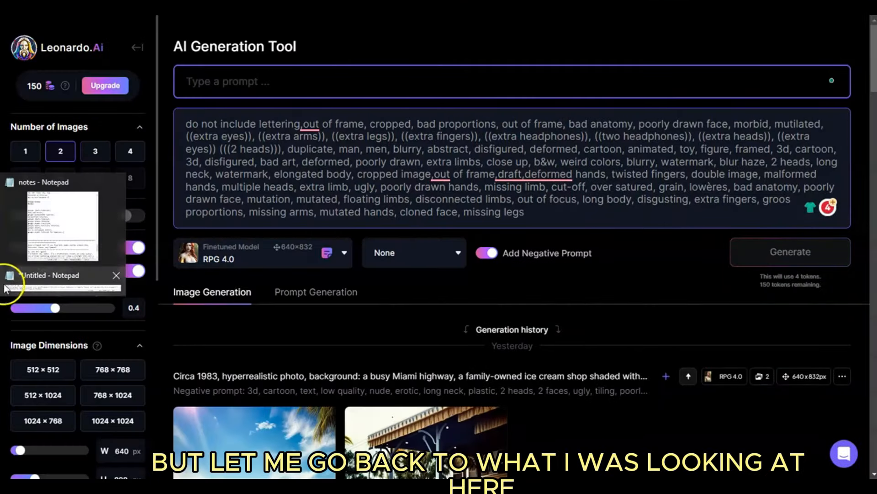
click(19, 283)
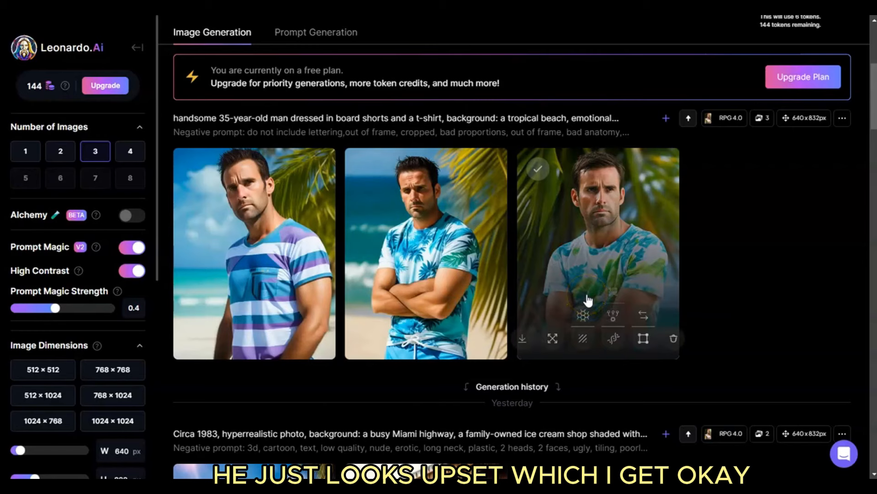
Insert "yelling," before "he looks towards the camera" in the beach man prompt and generate three new images
scroll(588, 301, up, 6)
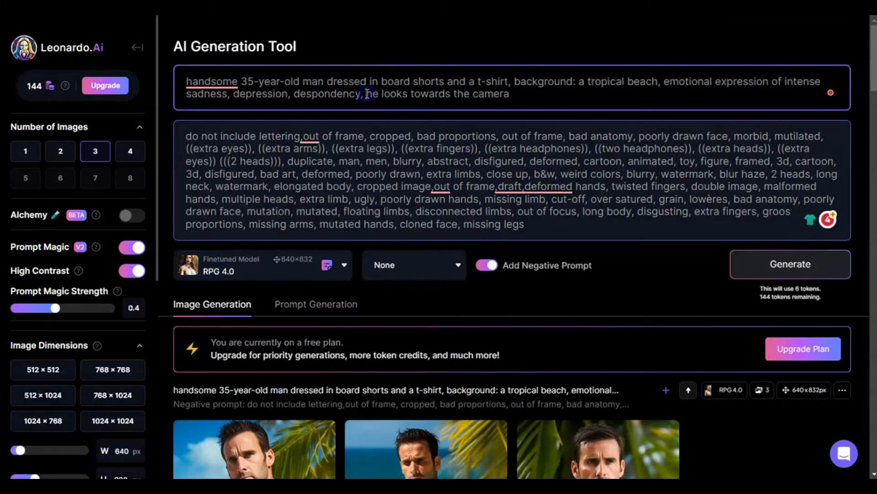
click(368, 93)
text(yelling,)
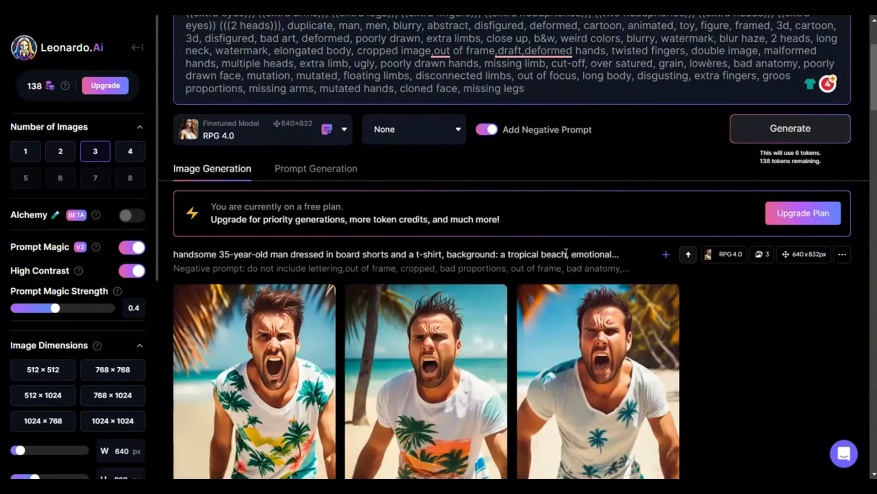
scroll(627, 196, down, 6)
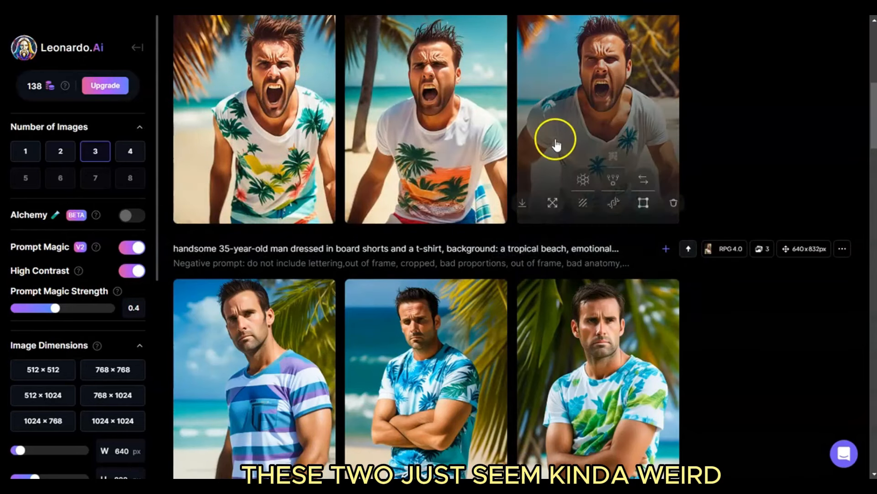
View the newly generated images of the yelling man on the beach enlarged, one after another
click(296, 127)
click(635, 245)
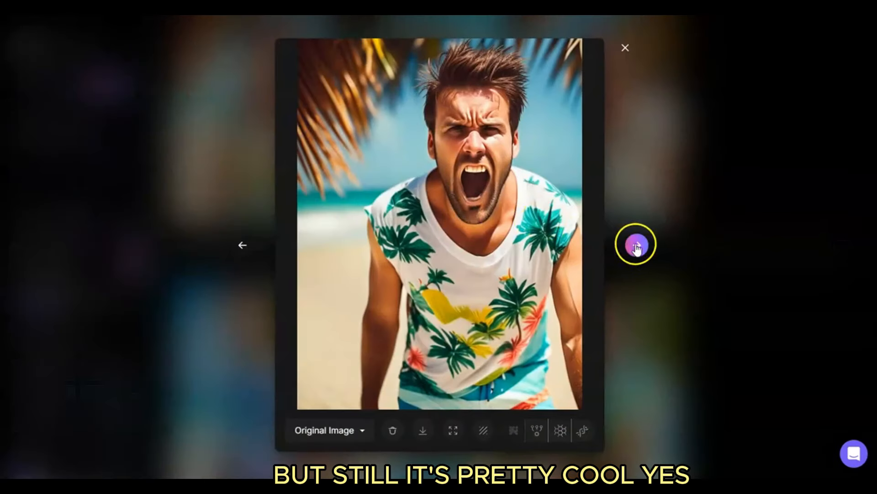
click(637, 245)
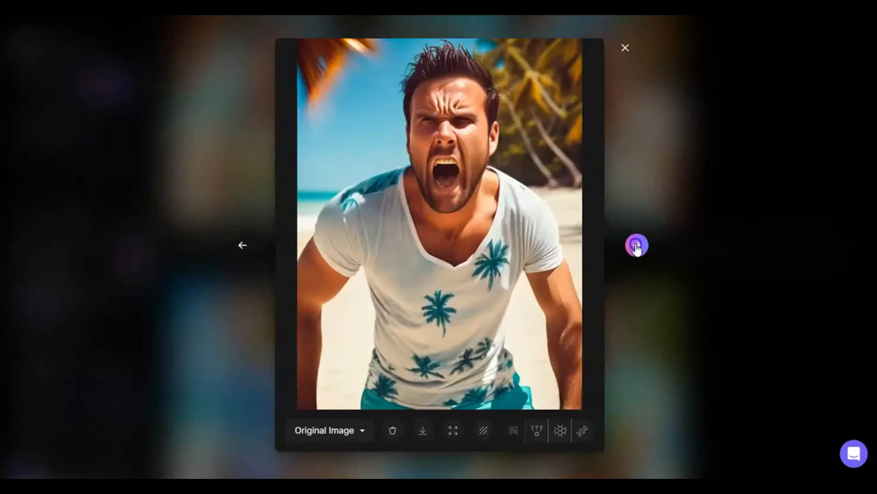
click(625, 50)
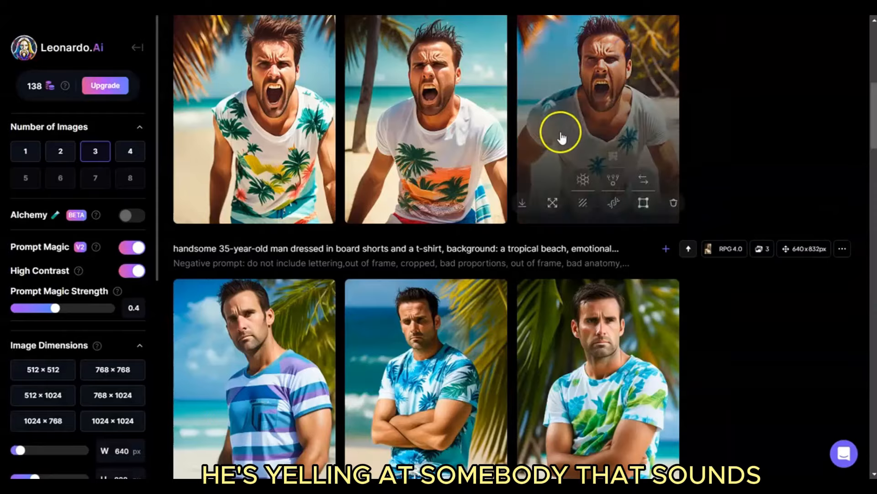
scroll(558, 161, up, 6)
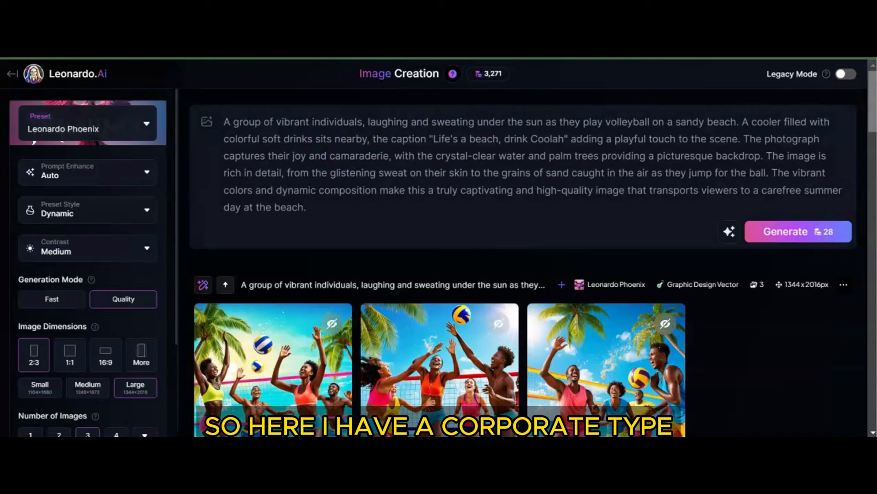
Examine the beach volleyball prompt with the "Life's a beach, drink Coolah" caption and its generated images
mouse_move(872, 114)
mouse_down()
mouse_move(873, 137)
mouse_move(873, 120)
mouse_up()
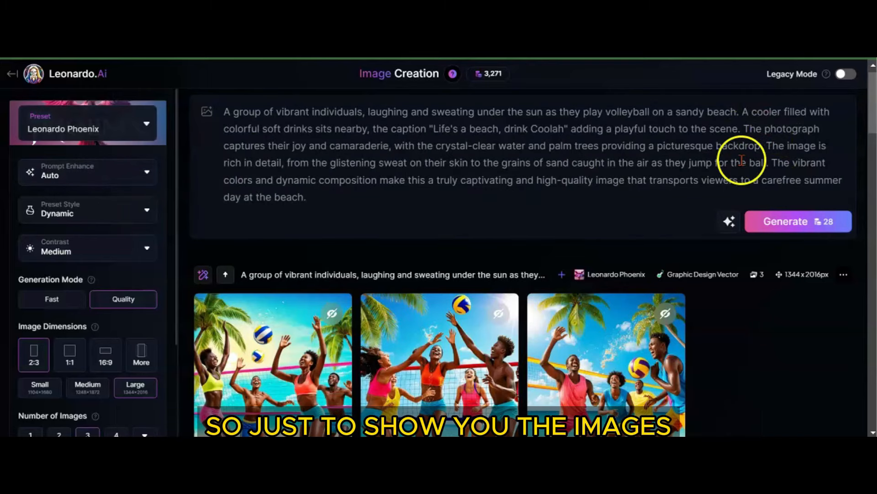
scroll(708, 188, down, 5)
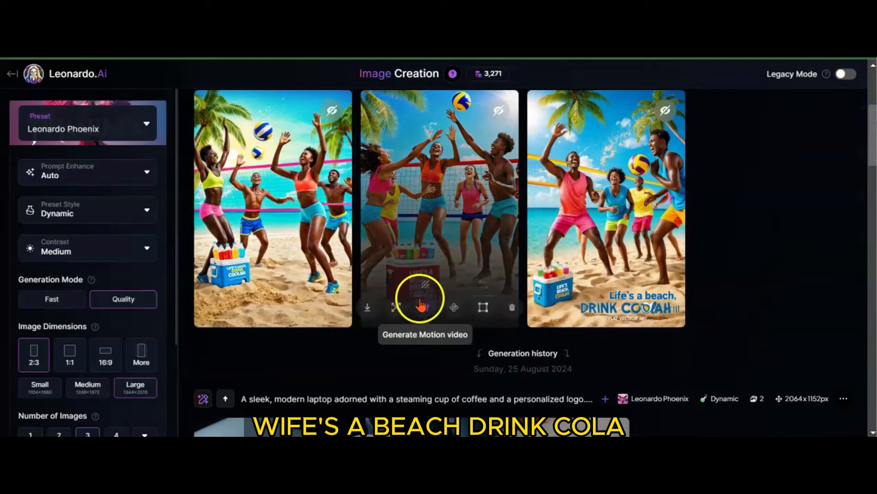
View the middle beach volleyball image enlarged and zoomed in, examining the players and the caption on the red cooler
click(405, 235)
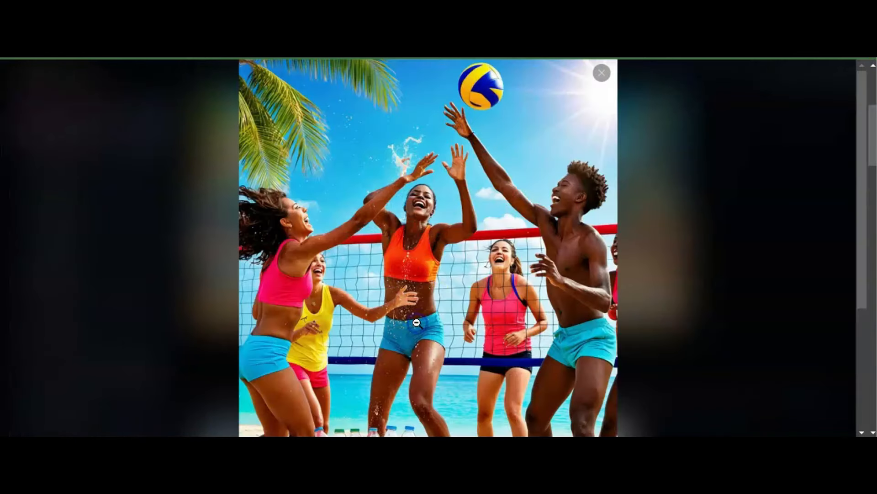
click(410, 340)
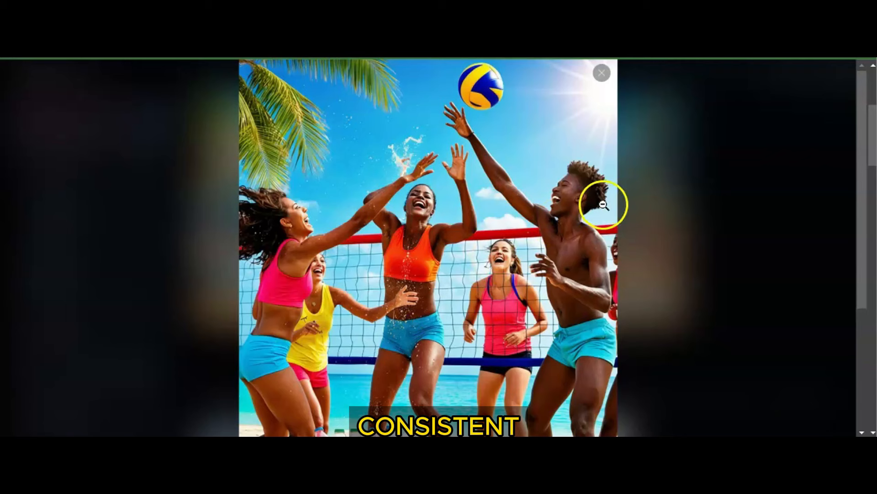
drag(860, 182, 871, 287)
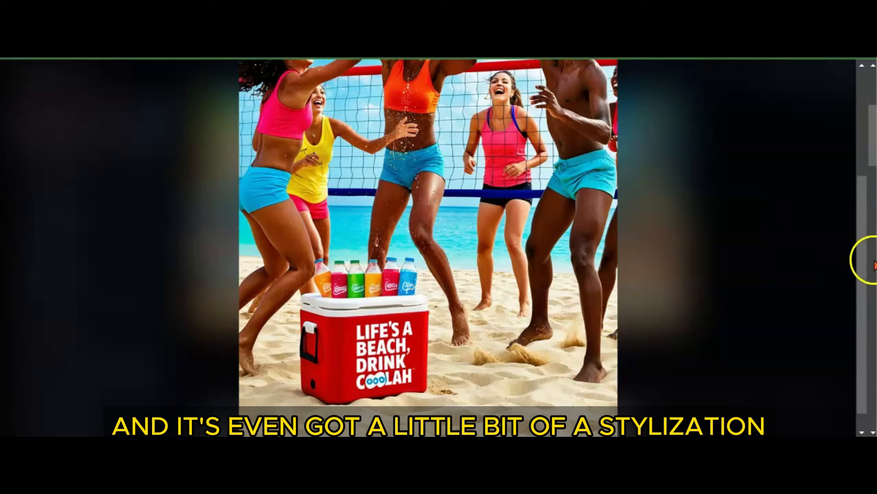
drag(863, 167, 864, 153)
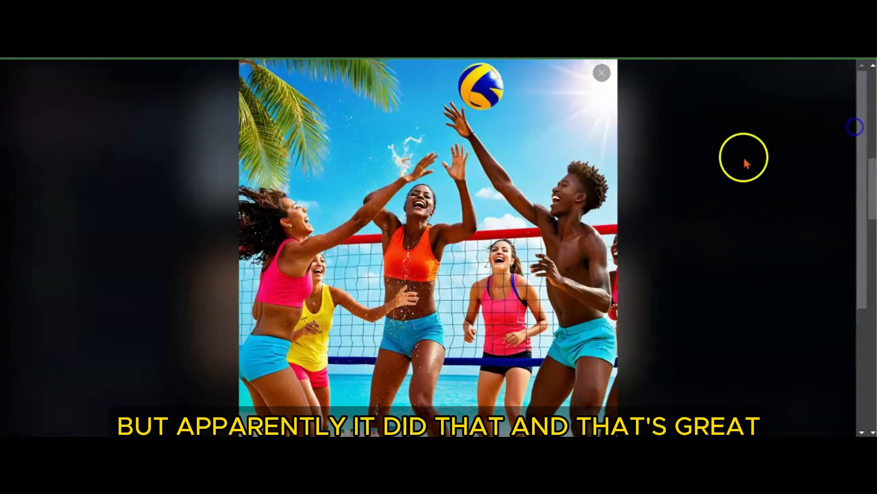
click(602, 73)
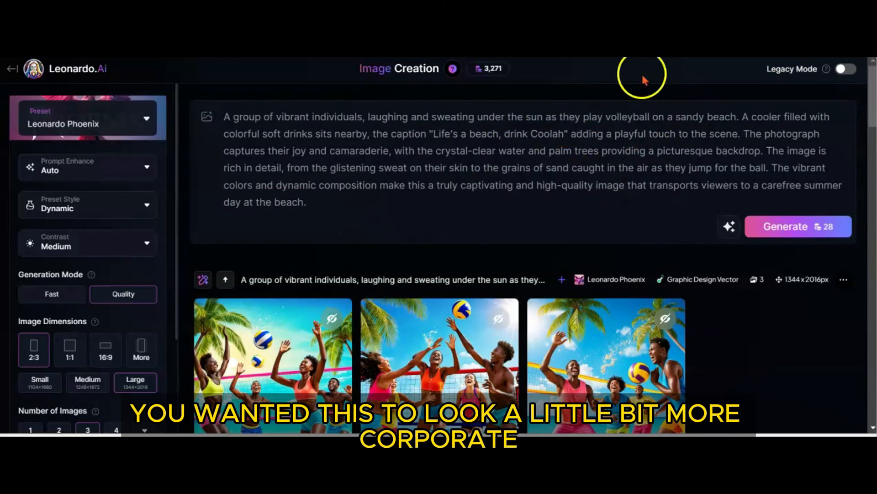
Edit the beach volleyball images with AI using the instruction "make this more corporate" and generate the new set
mouse_move(869, 74)
mouse_down()
mouse_move(873, 86)
mouse_move(872, 78)
mouse_up()
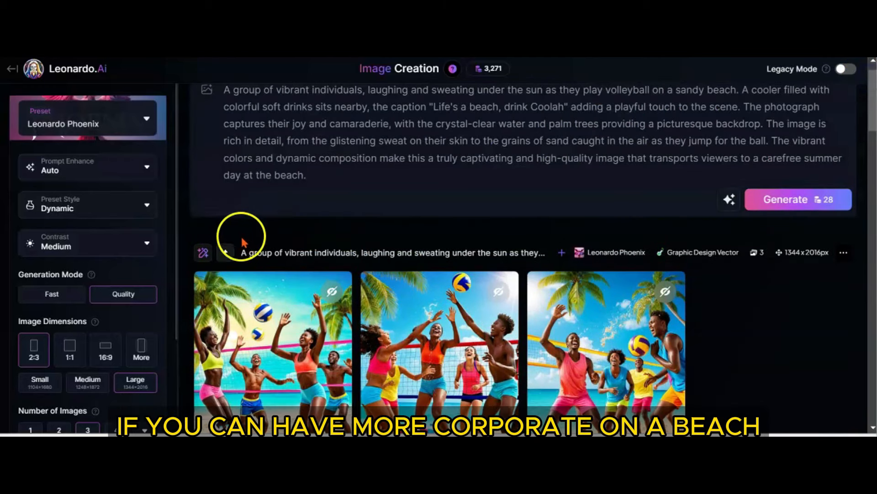
click(203, 252)
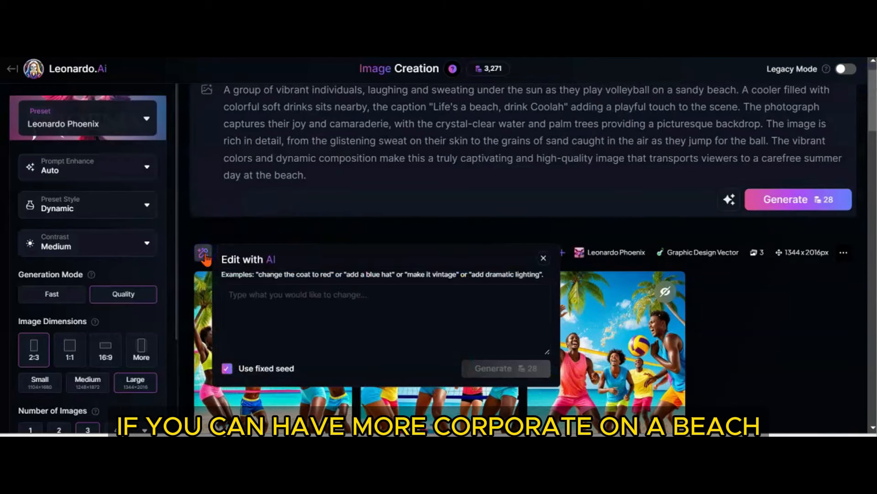
click(265, 306)
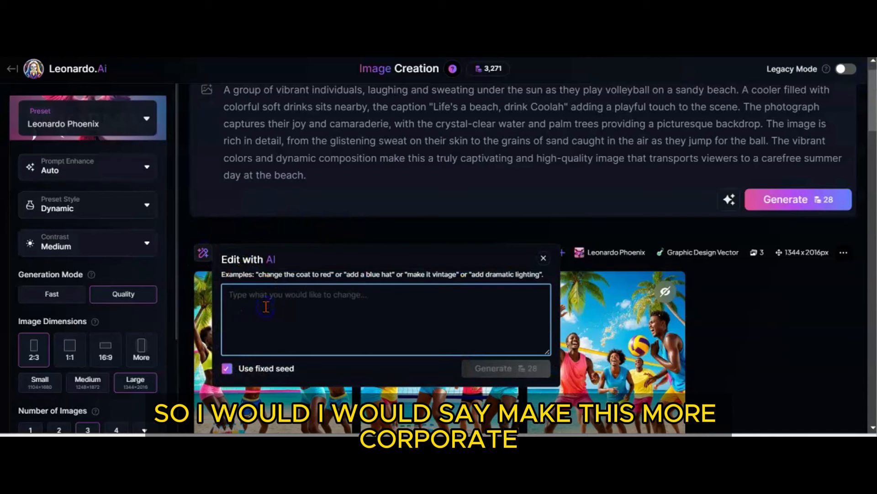
text(make this)
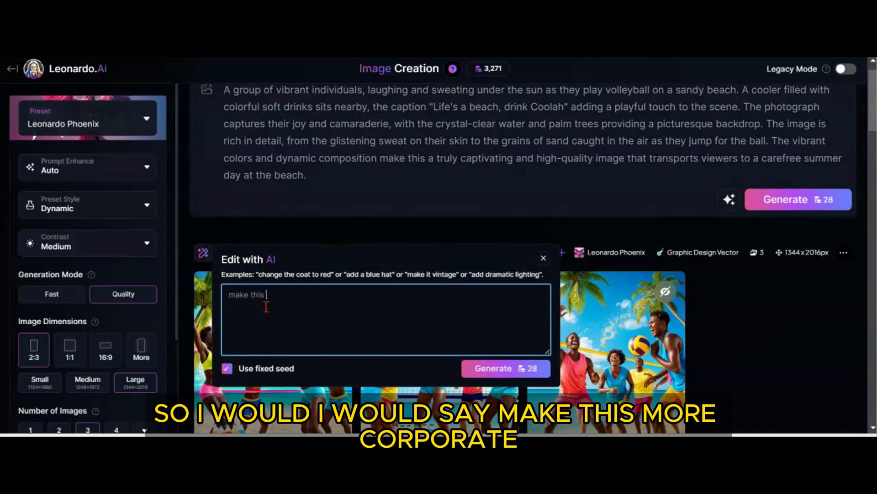
text( more corproa)
key(BackSpace)
key(BackSpace)
key(BackSpace)
key(BackSpace)
text(porate)
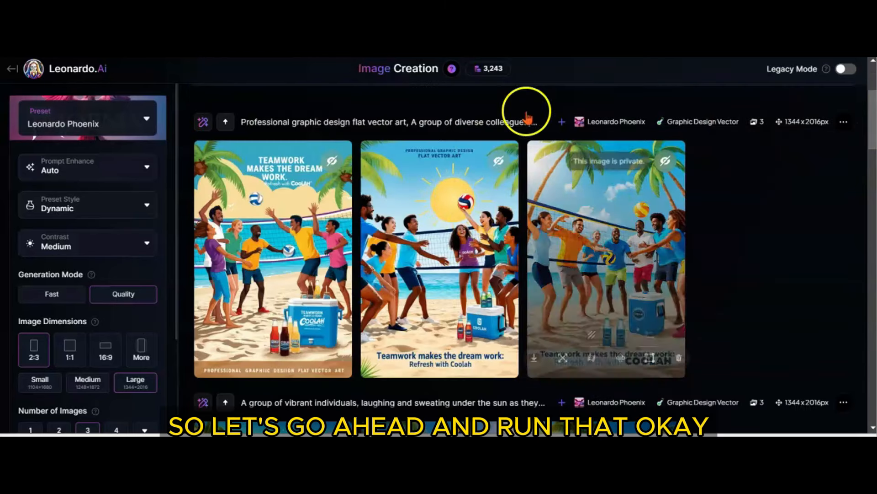
View the first two corporate-style volleyball images enlarged and read their captions
click(311, 204)
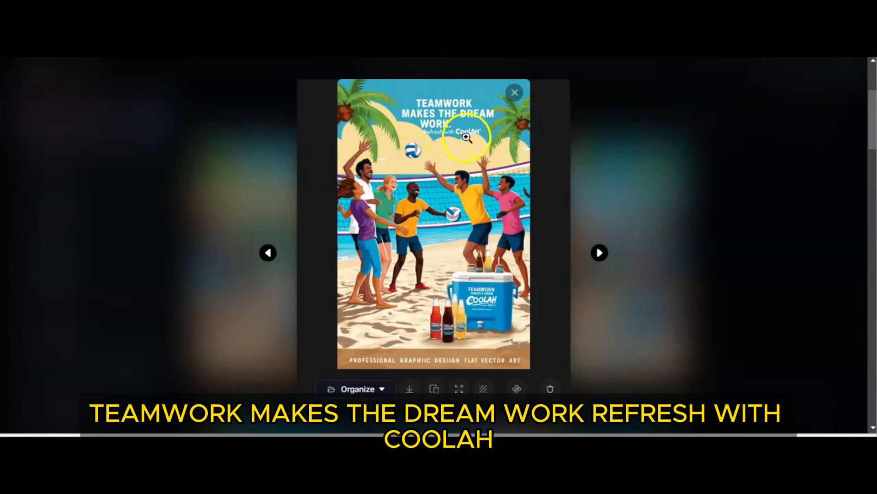
click(600, 252)
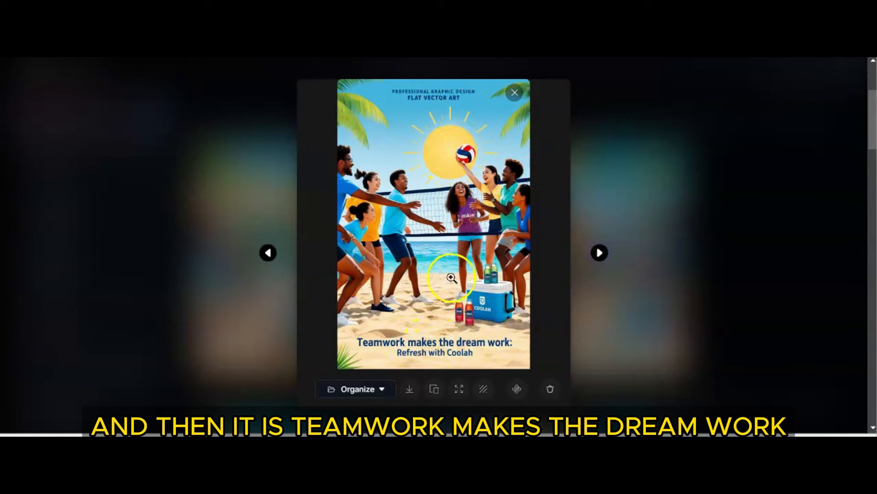
click(515, 93)
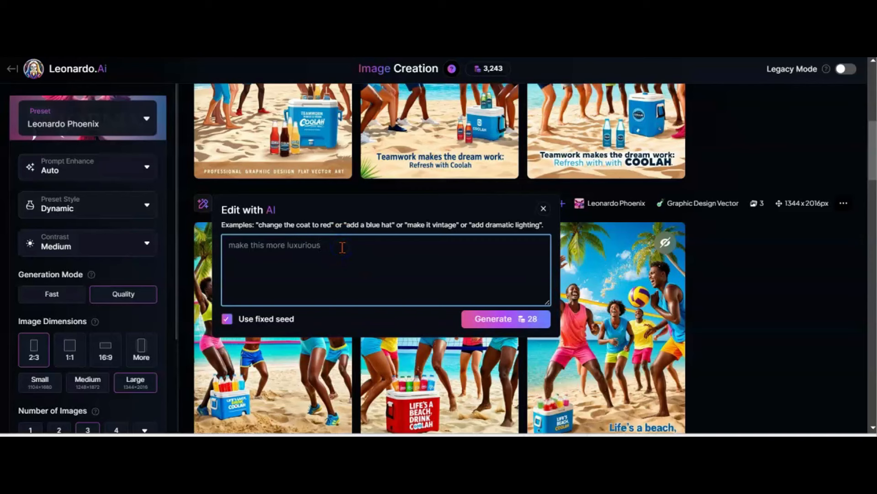
Generate an AI edit of the original volleyball images with "make this more luxurious" and view the middle result enlarged
click(523, 316)
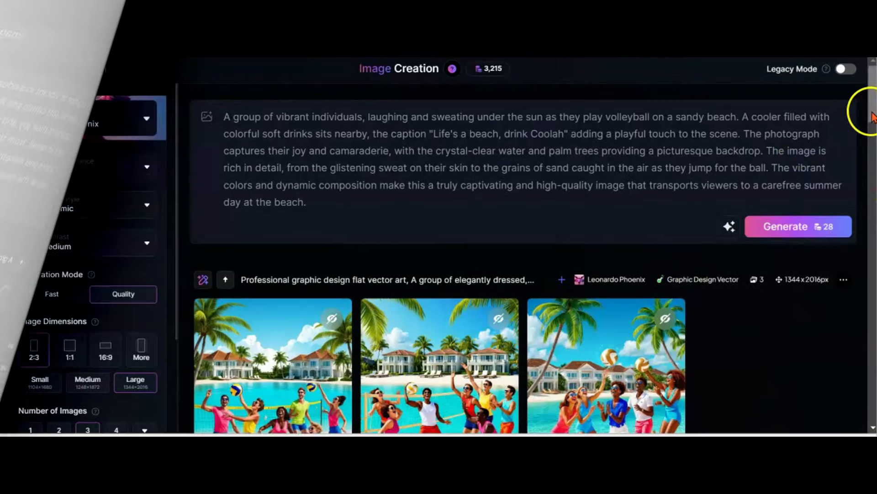
drag(863, 108, 872, 135)
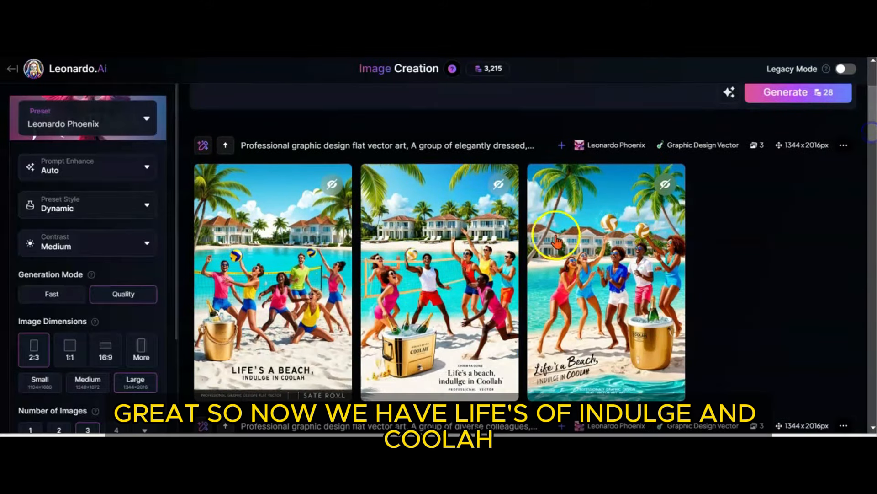
click(437, 293)
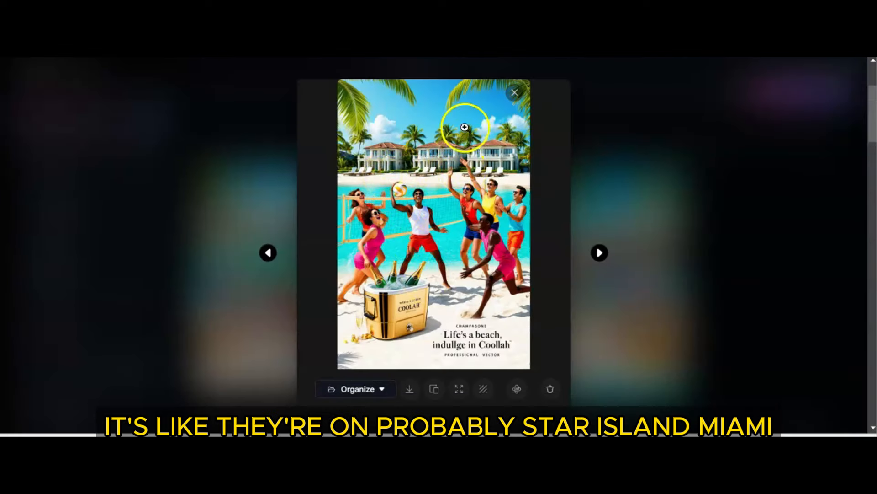
click(514, 93)
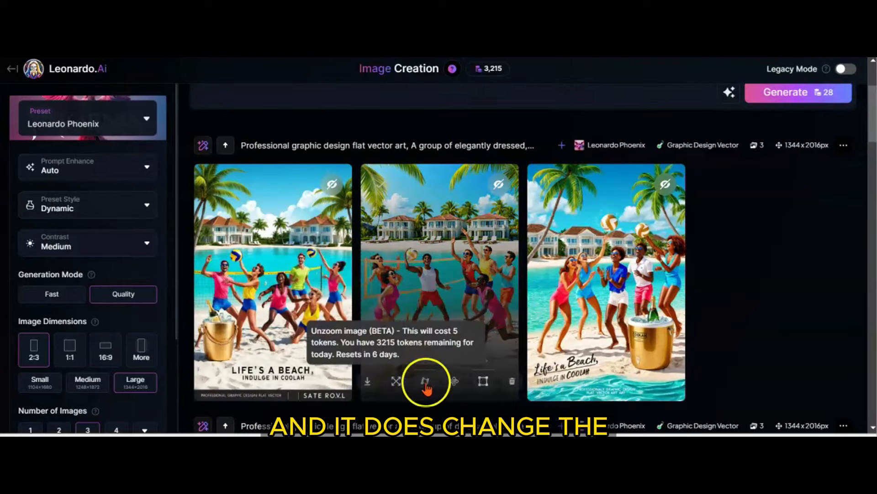
click(457, 279)
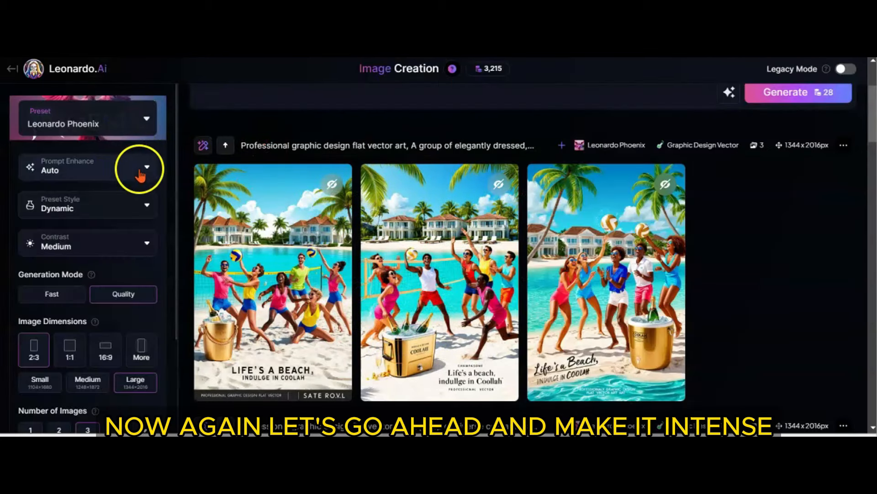
Edit the luxurious volleyball images with AI using the instruction "make it more intense" and generate the new set
click(202, 146)
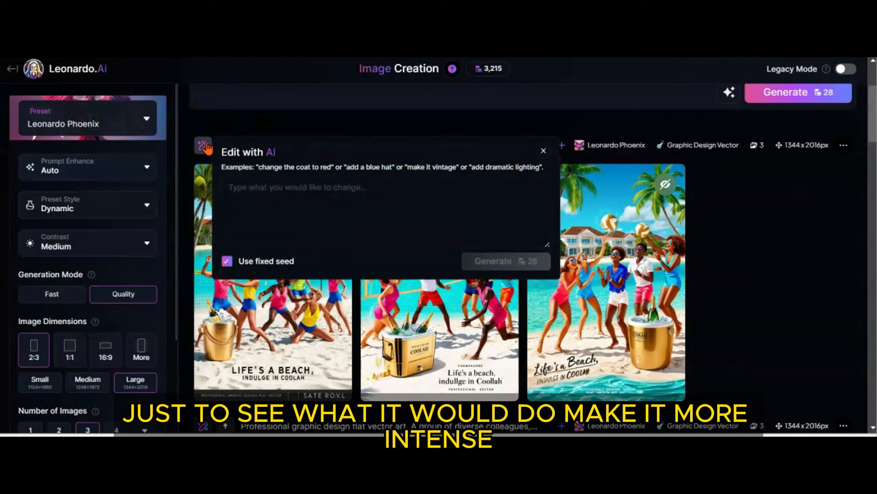
click(278, 196)
text(make)
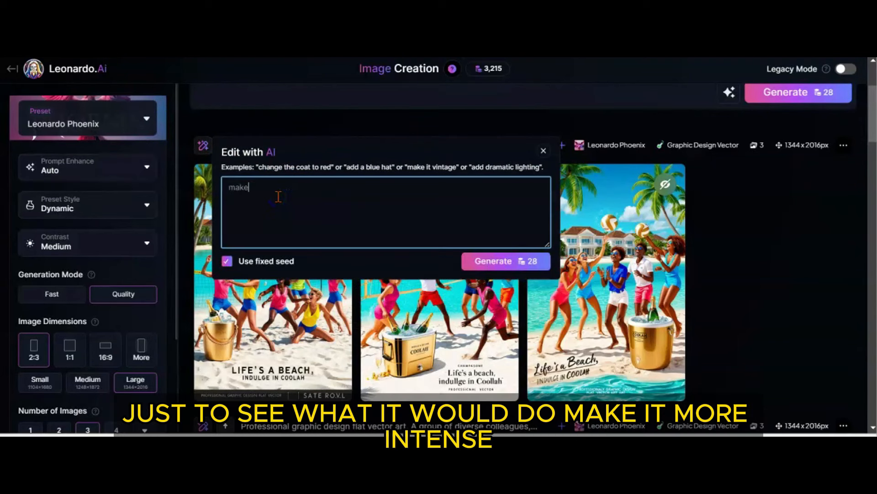
text( it smore intense)
click(266, 188)
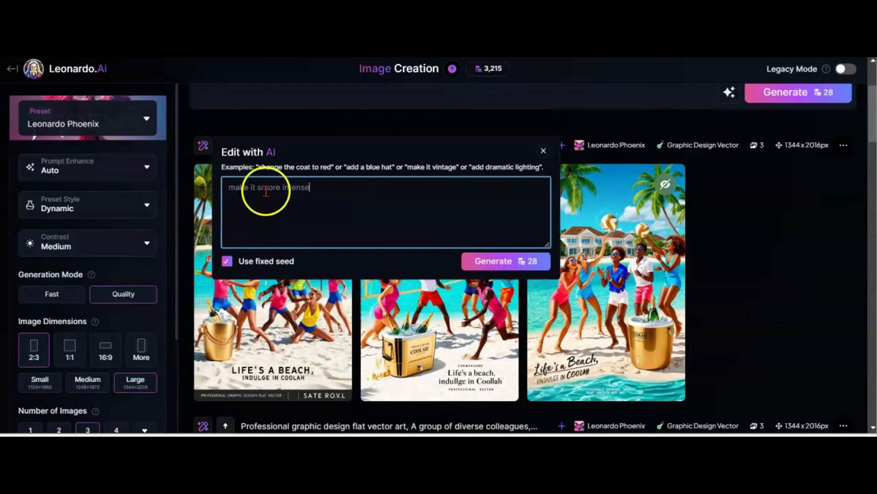
key(BackSpace)
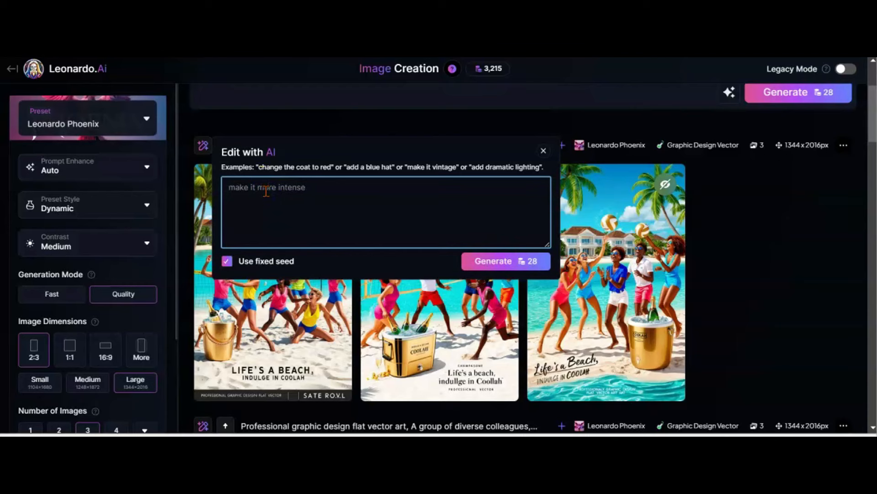
click(511, 265)
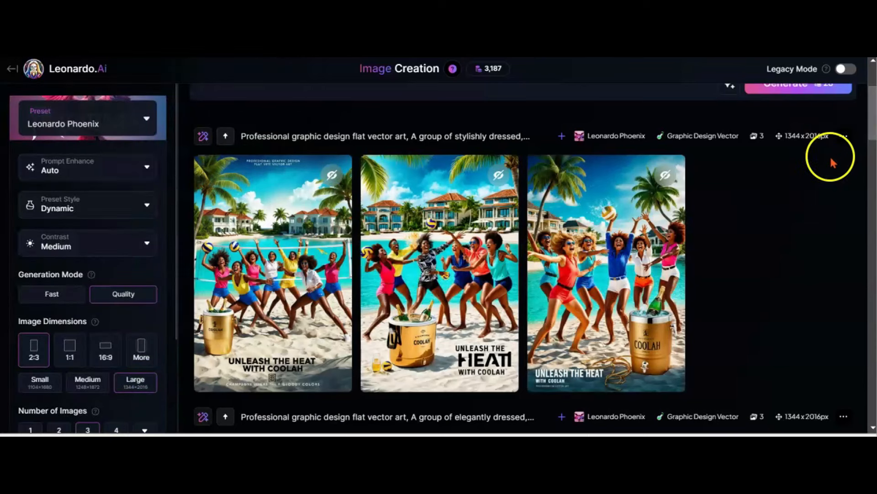
View the more intense volleyball images enlarged, one after another
click(268, 233)
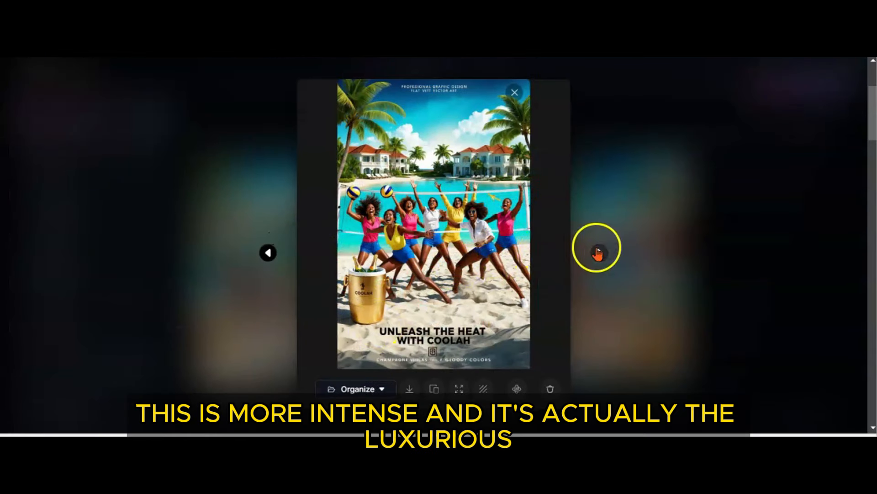
click(602, 252)
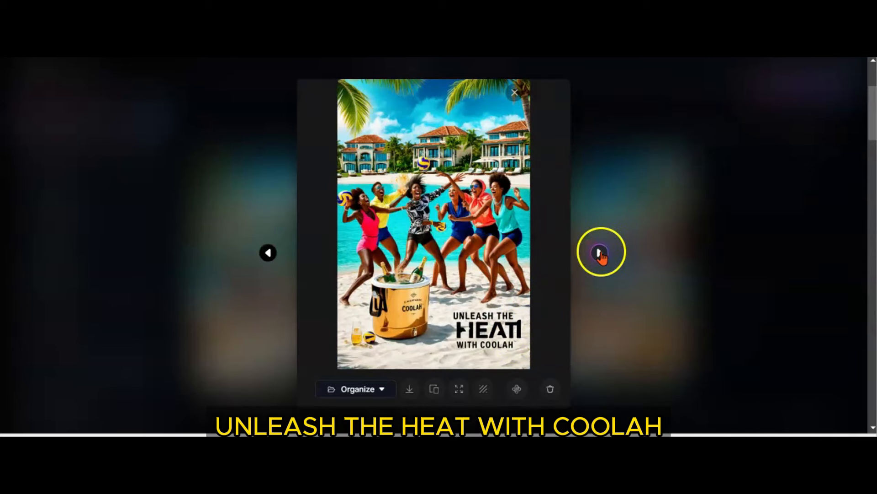
click(602, 252)
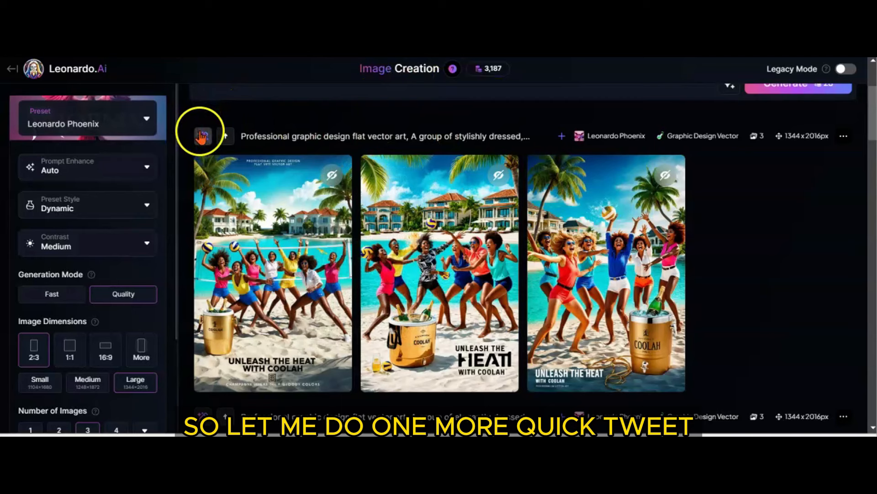
Edit the intense volleyball images with AI using 'change caption to : "Unleash the Heat. Indulge with Coolah"', generate them, and inspect the first result enlarged
click(203, 136)
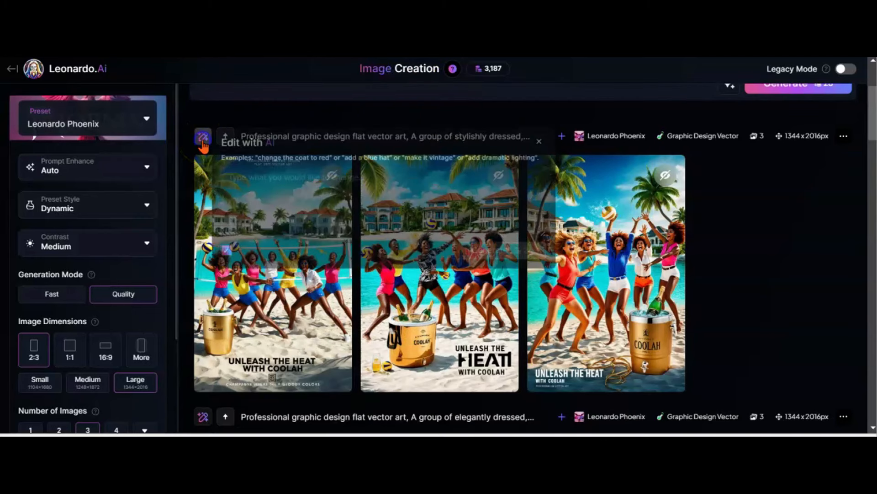
click(311, 180)
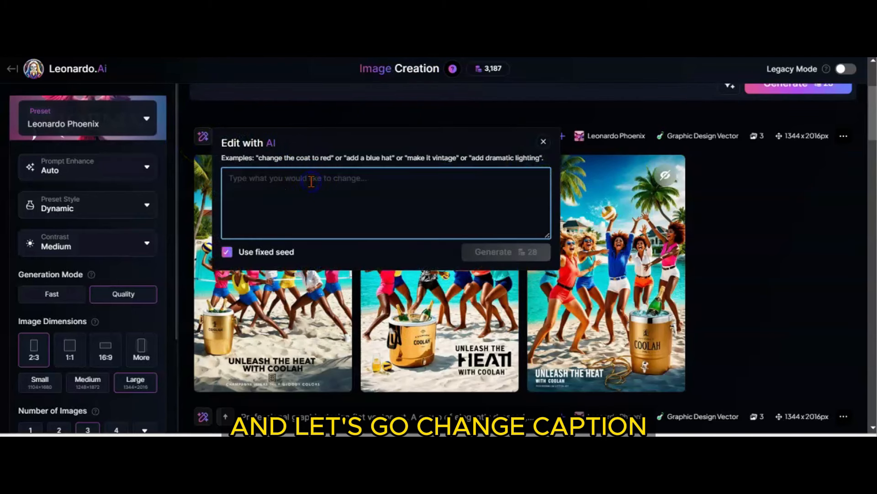
text(change)
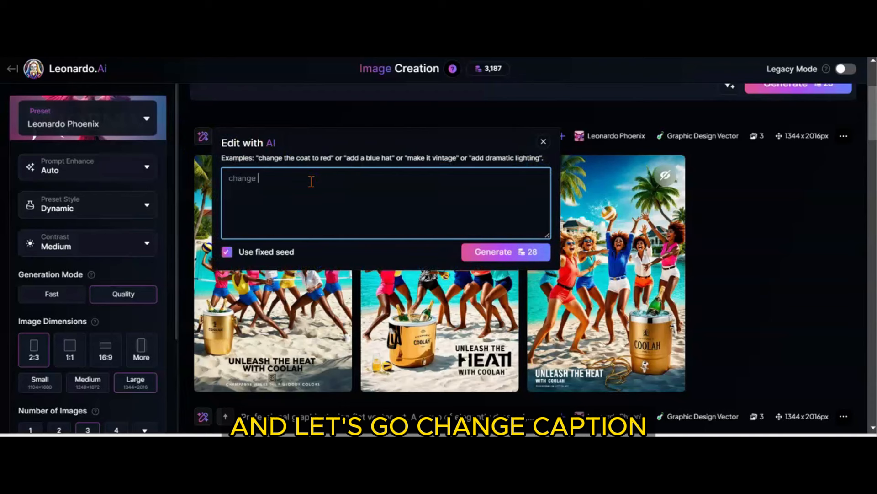
text( caption t)
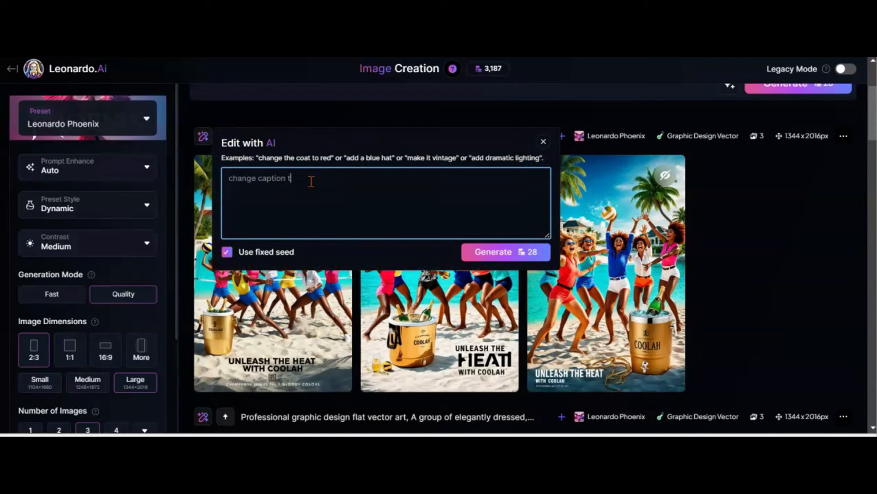
text(o :Unlea)
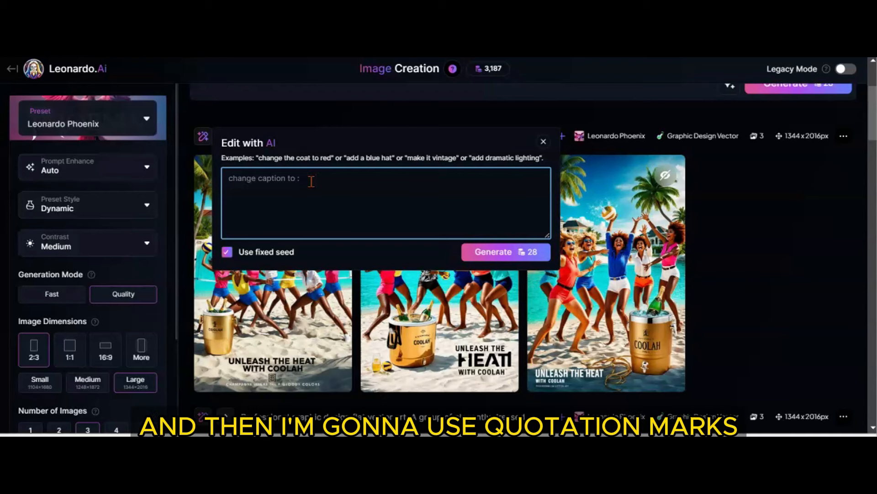
text("")
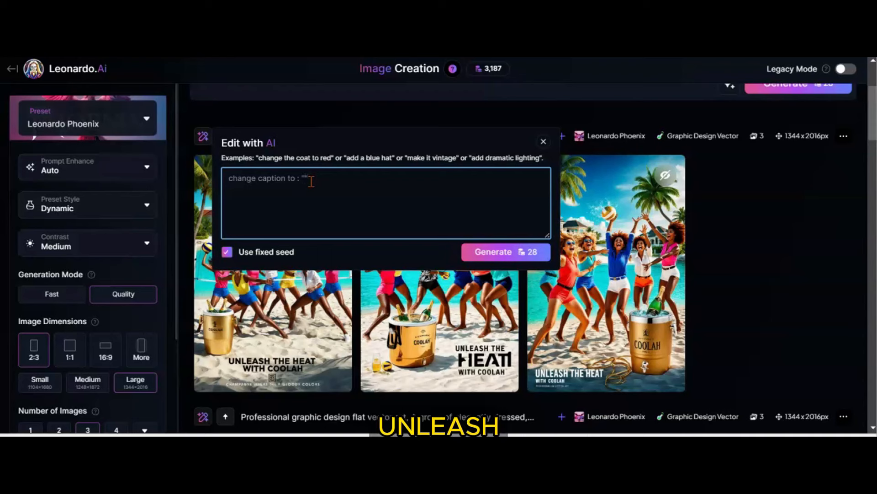
text(Unleash the )
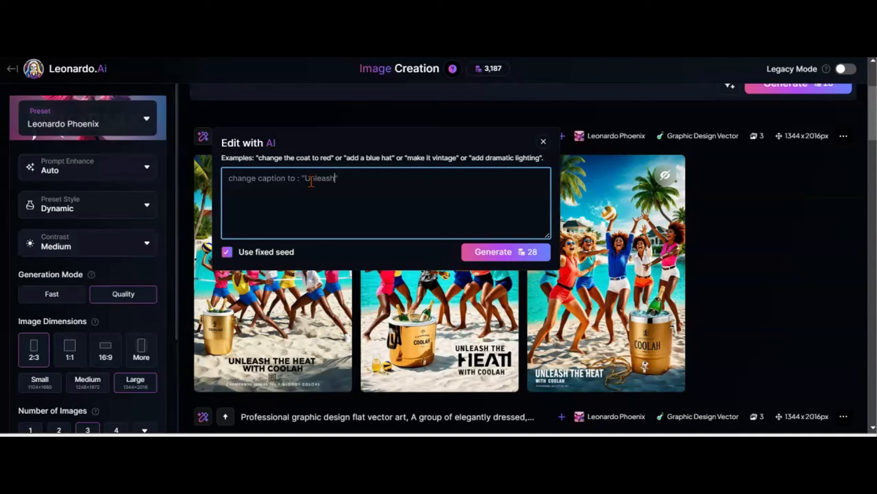
text(Heat. Indulg)
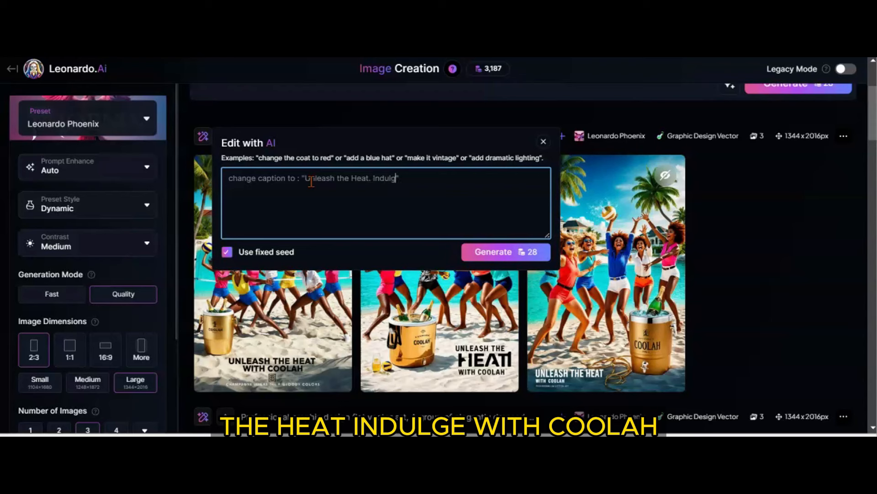
text(e with Coolah)
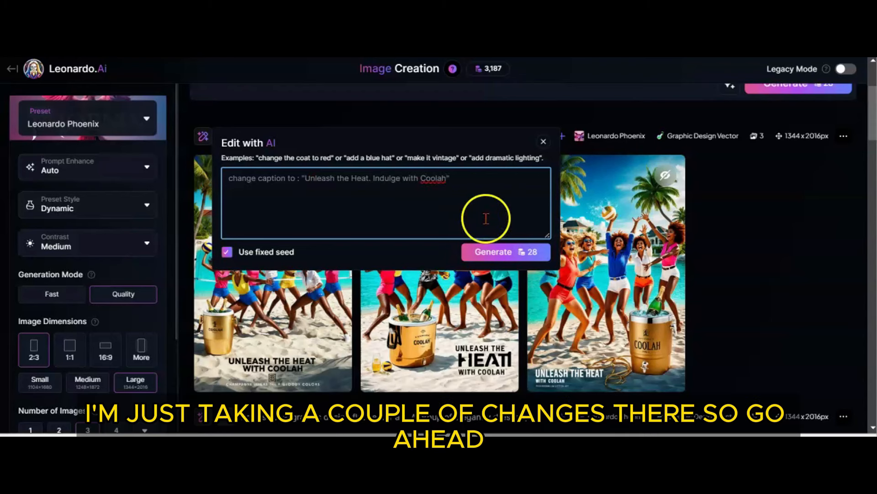
click(499, 252)
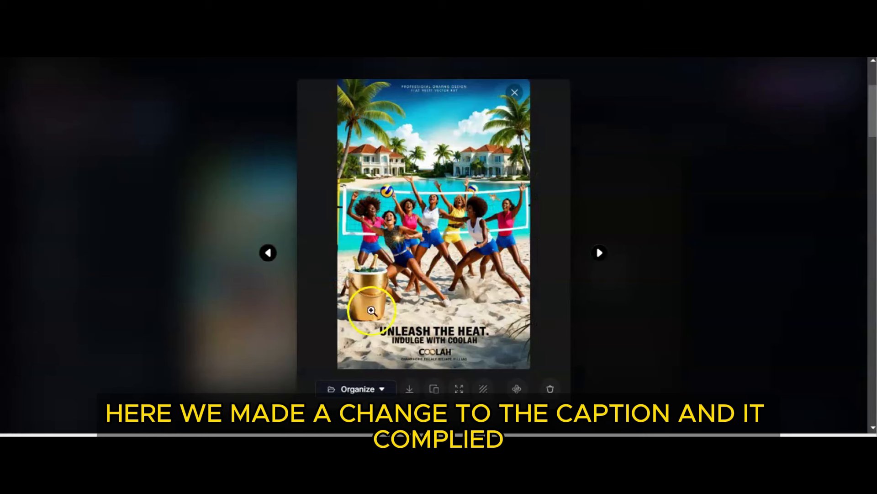
click(400, 337)
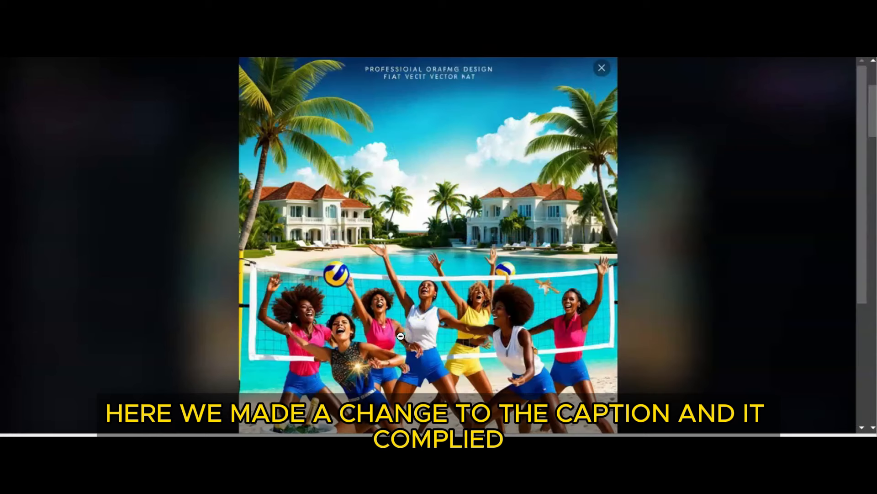
click(756, 152)
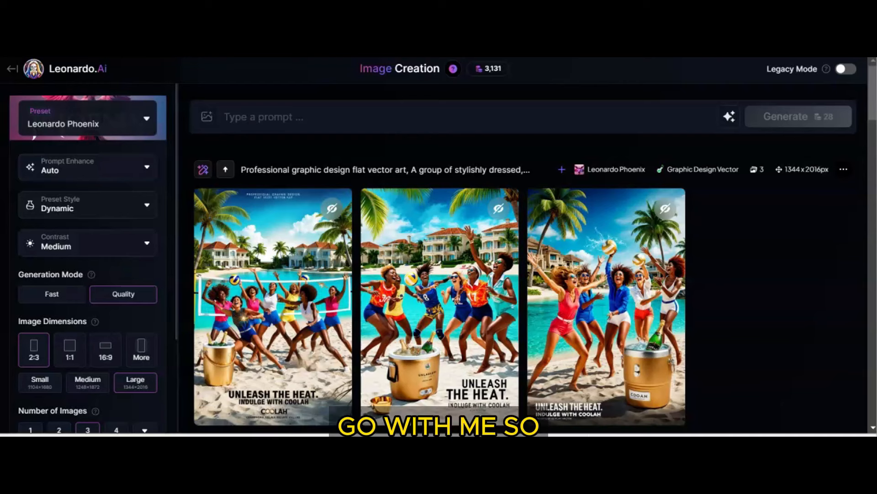
Generate small 1:1 images (1344×1344) from the prompt "Vibrant flat lay of Arsenic Pomade with lifestyle elements"
click(259, 116)
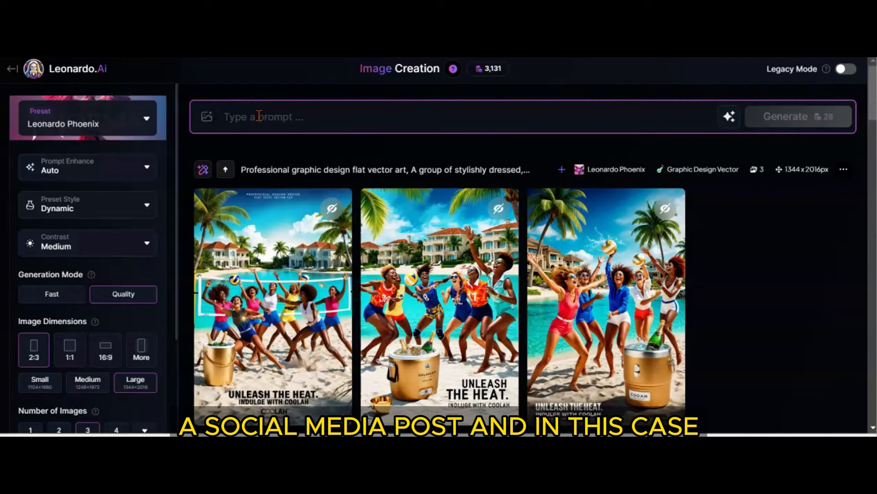
click(71, 357)
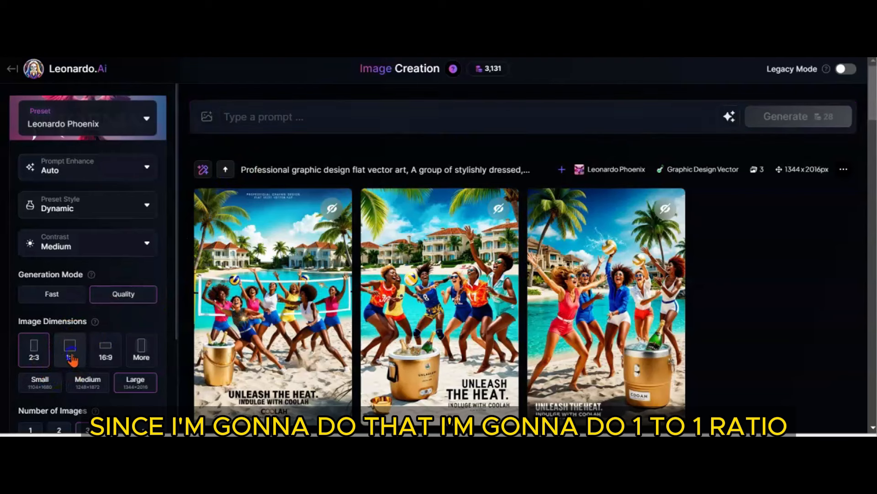
click(40, 389)
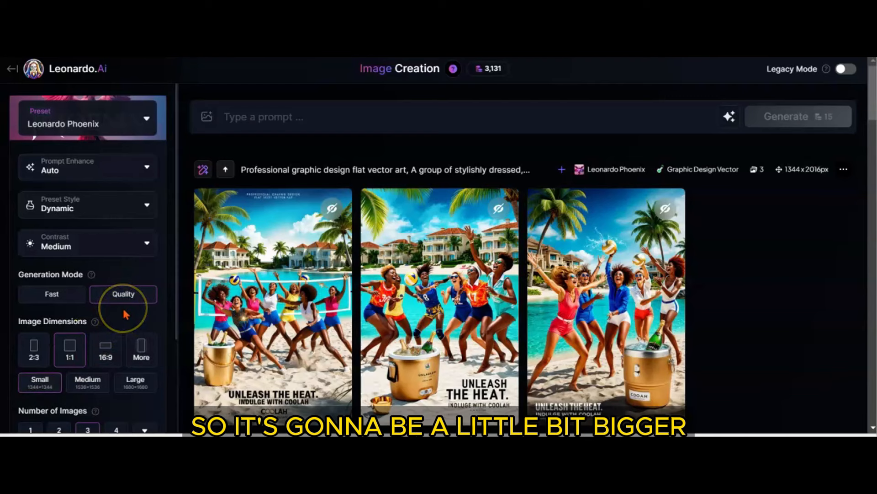
click(250, 122)
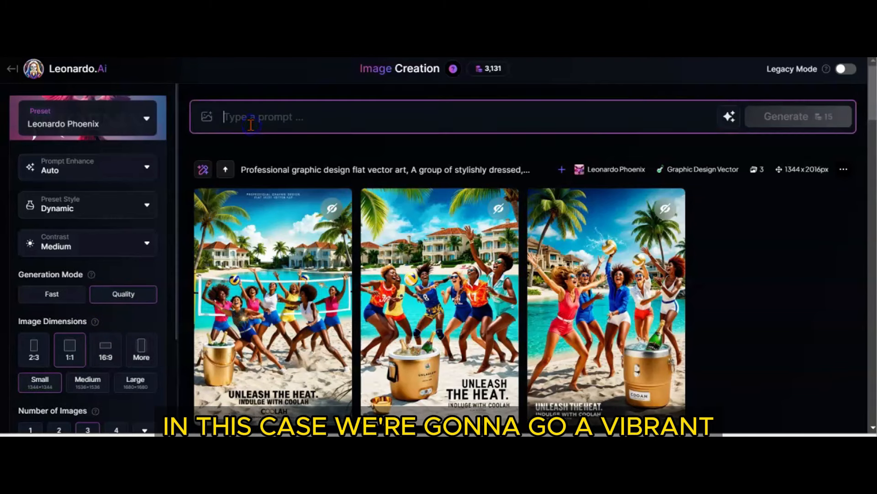
text(Vibrant flat lay of Arsenic Pomade with lifestyle elements)
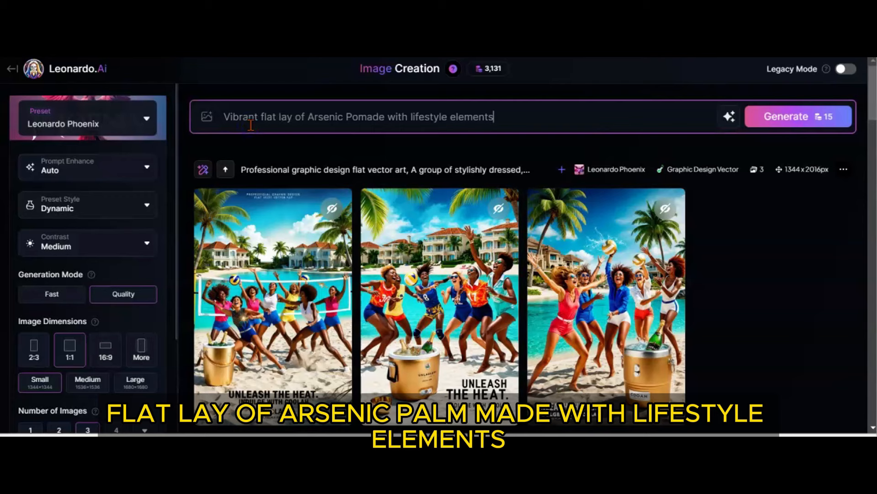
click(788, 113)
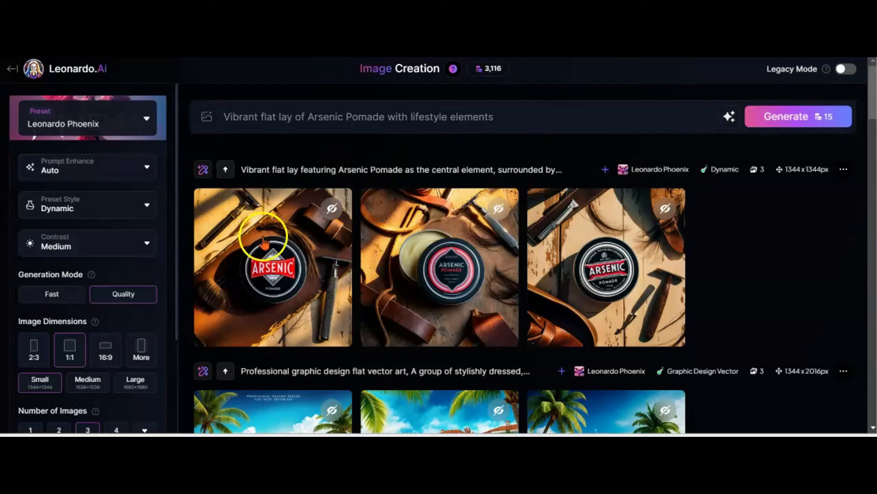
View the three Arsenic Pomade flat lay images enlarged, one after another
click(265, 251)
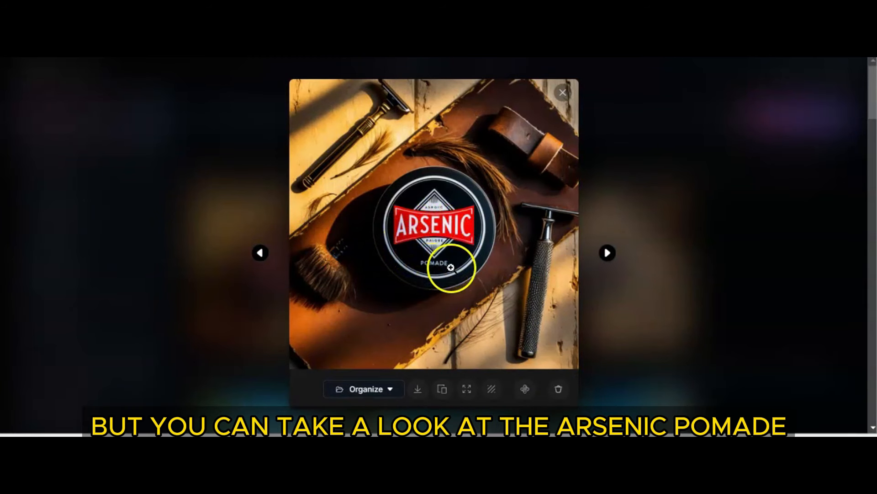
click(608, 254)
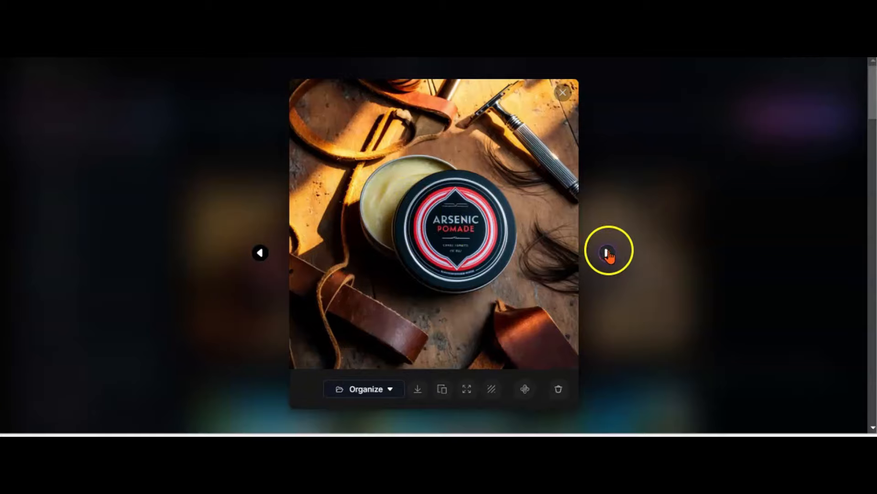
click(609, 253)
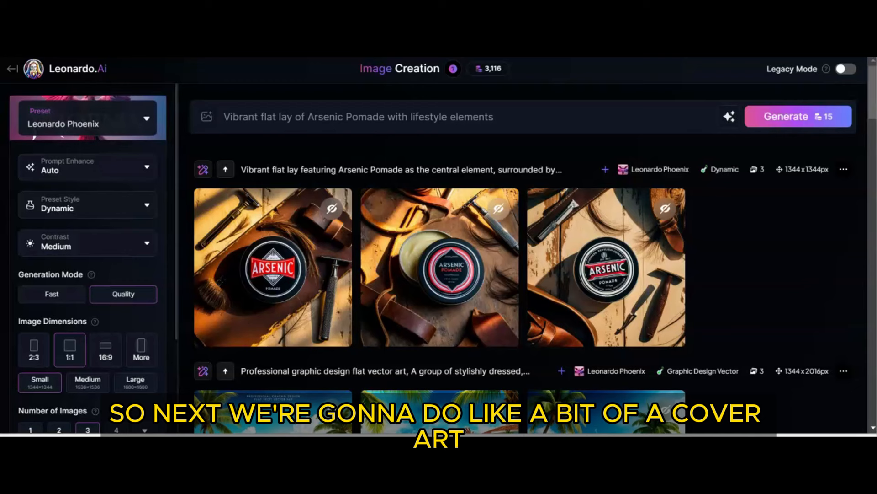
Generate 16:9 images from the prompt "Clean, minimalist background featuring Arsenic pomade" and view the second and third results enlarged
click(105, 357)
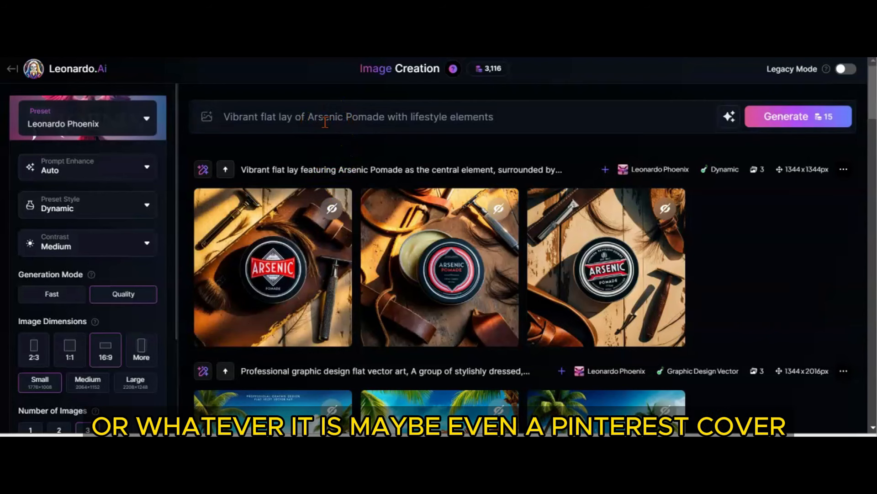
triple_click(325, 122)
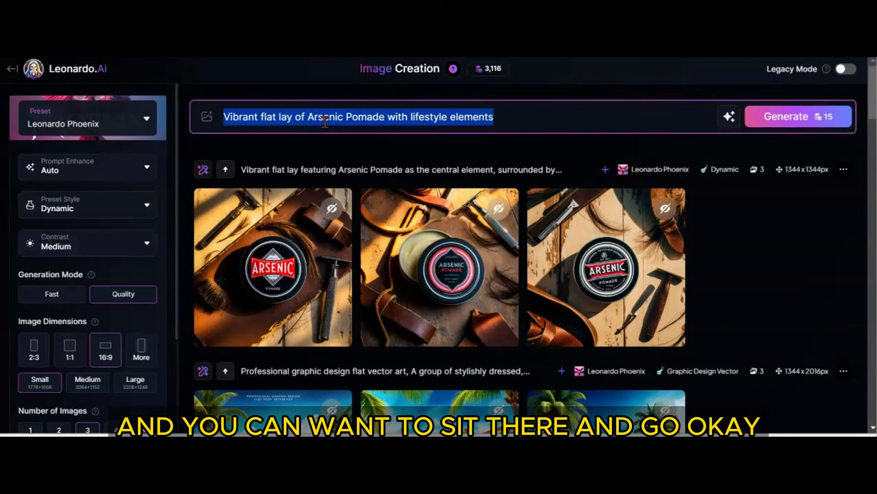
text(Clean, minimalist background featuring Arsenic pomade)
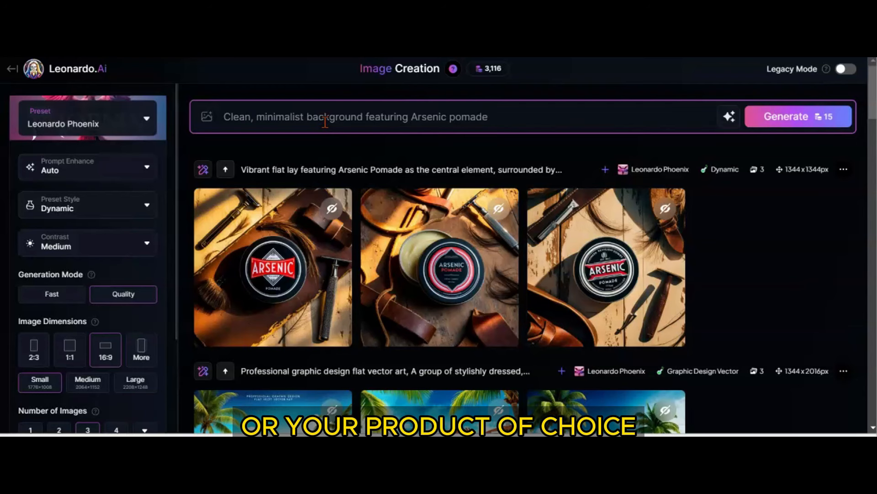
click(508, 176)
click(773, 119)
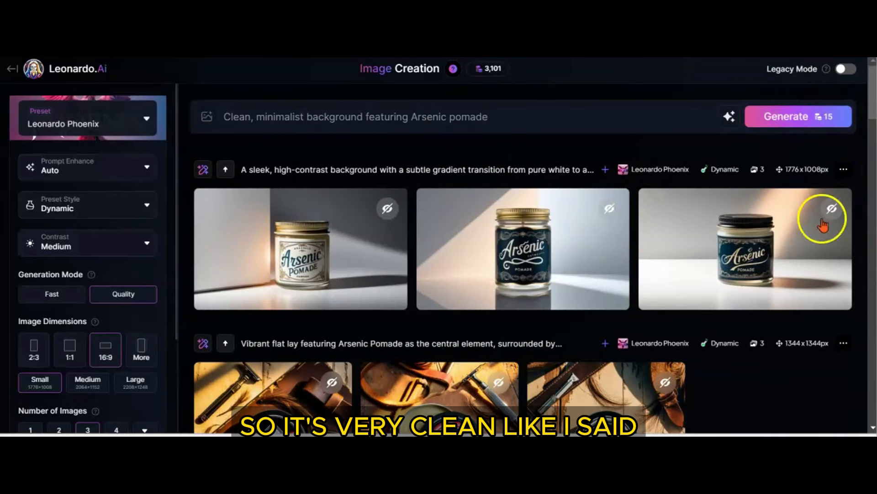
click(538, 233)
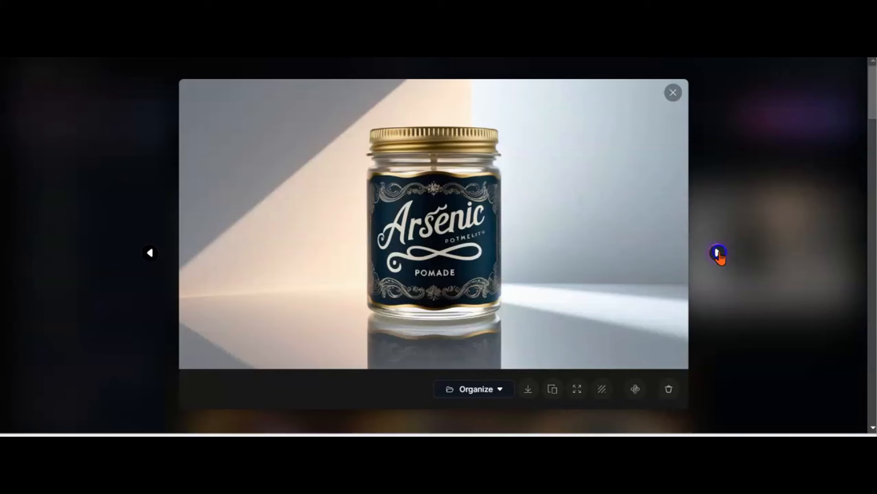
click(718, 252)
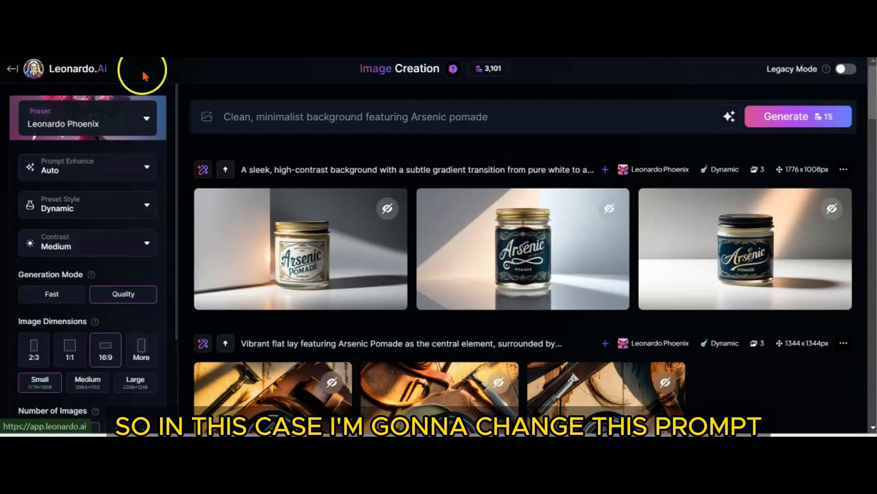
Replace the prompt with "Eye-catching abstract design in brick red and beige" and generate the images
triple_click(243, 120)
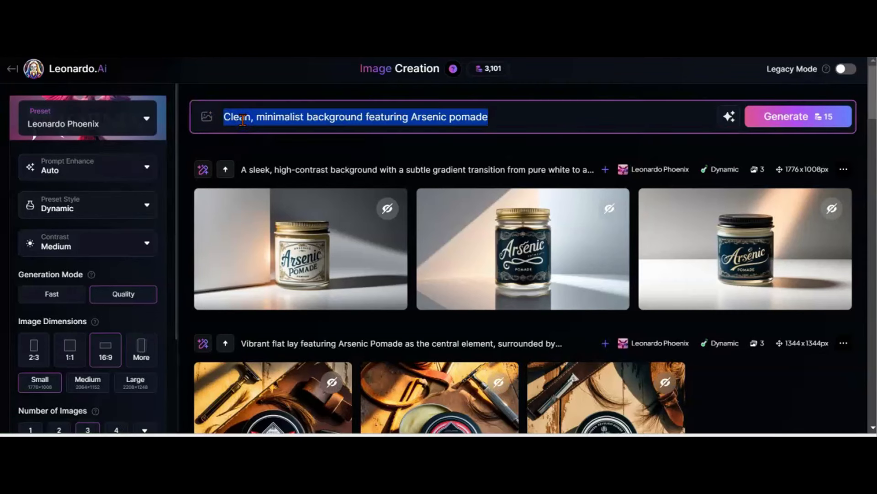
text(Eye-catching abstract design in brick red and beige)
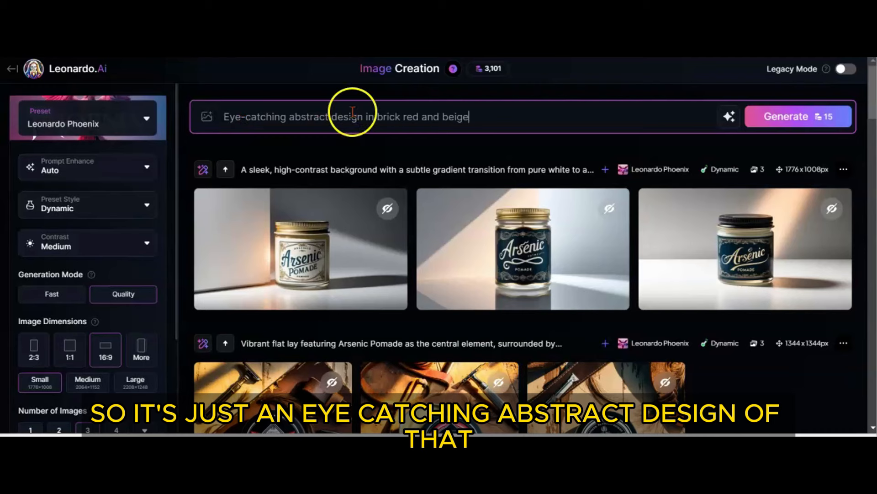
click(790, 129)
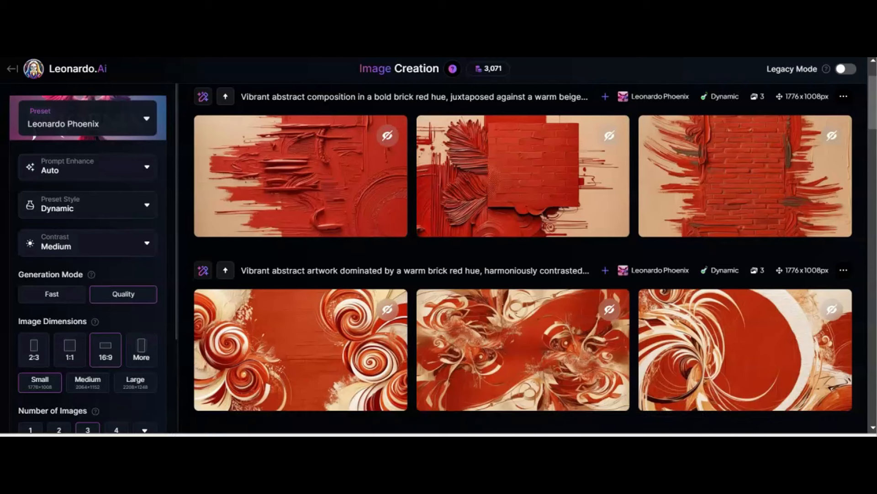
Look over the brick red and beige abstract designs and view the middle brick-textured one enlarged
mouse_move(558, 182)
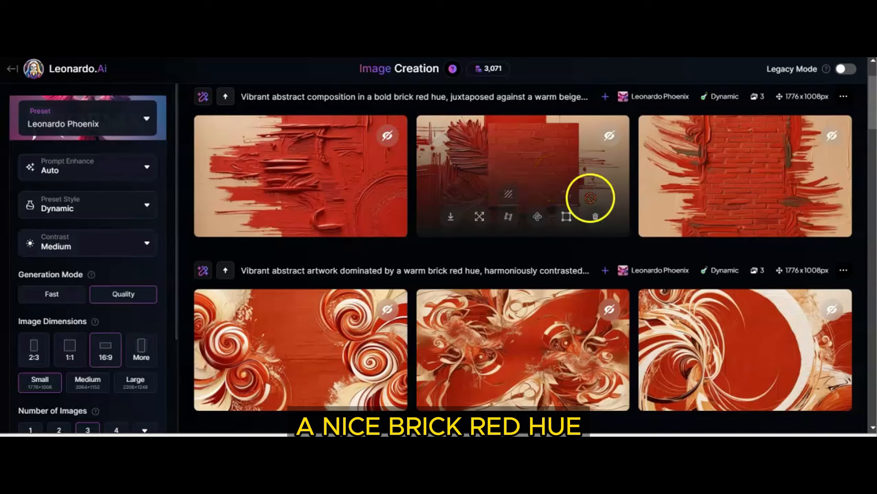
mouse_move(574, 324)
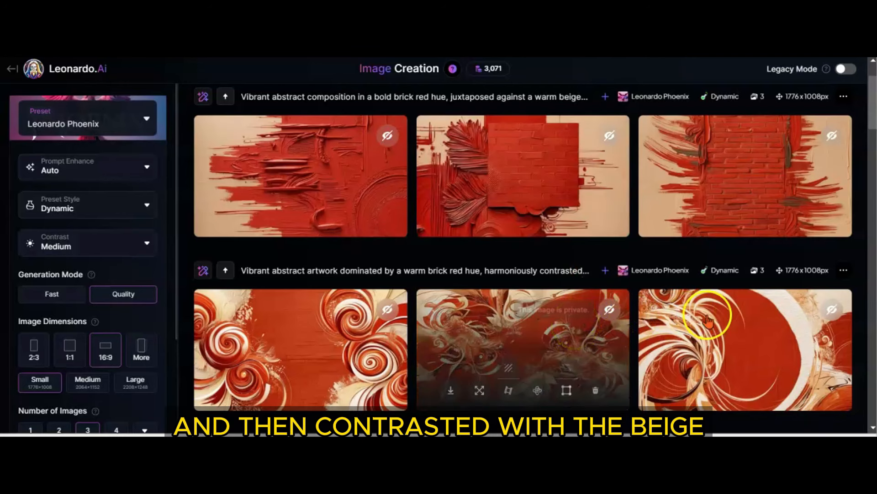
mouse_move(759, 325)
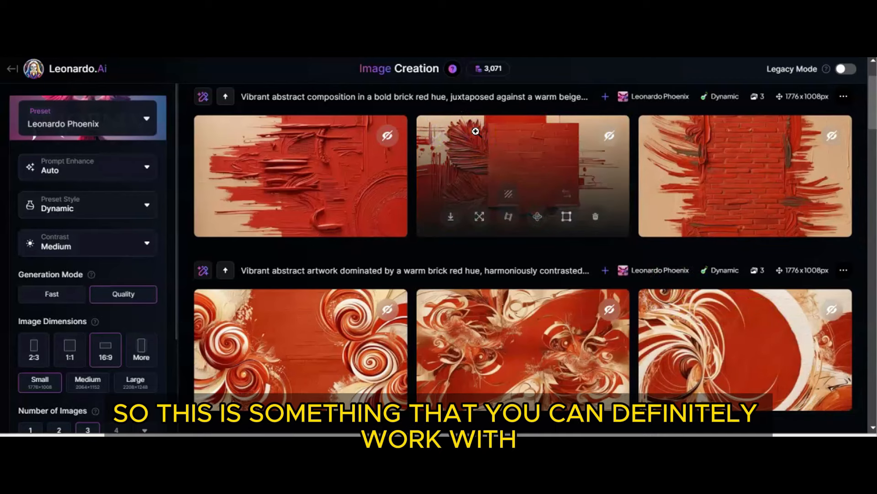
click(476, 134)
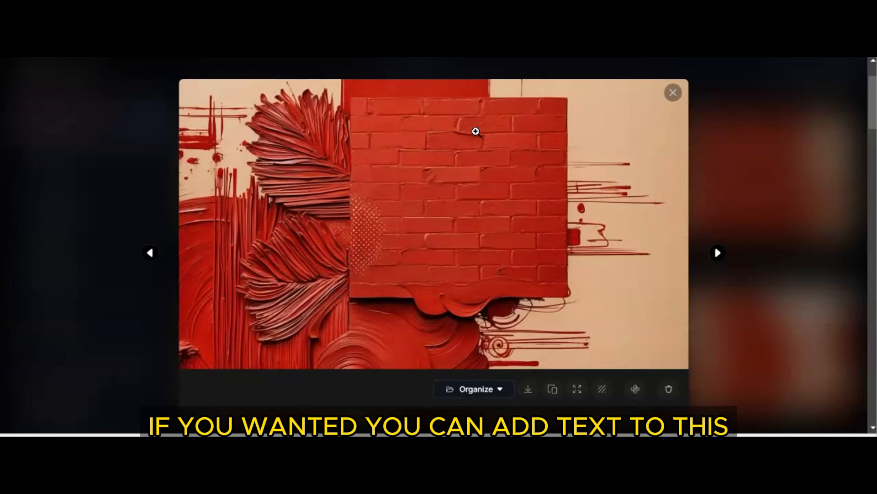
click(673, 98)
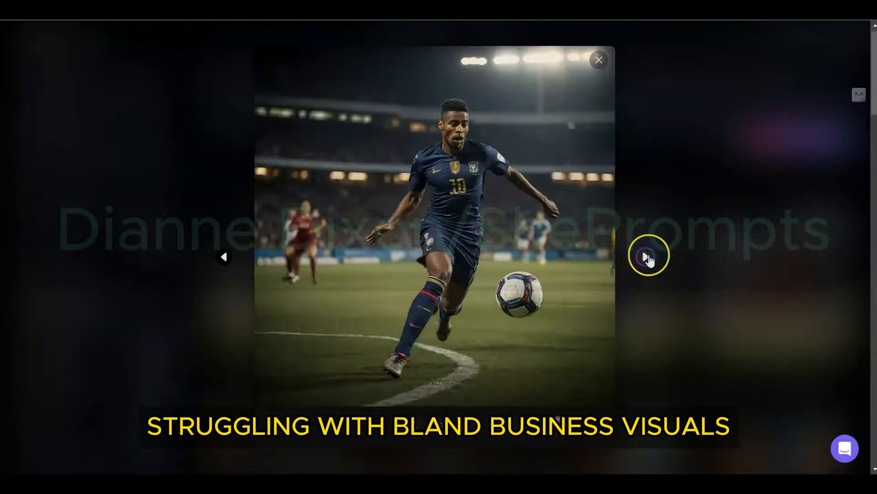
View the next soccer player image enlarged
click(650, 262)
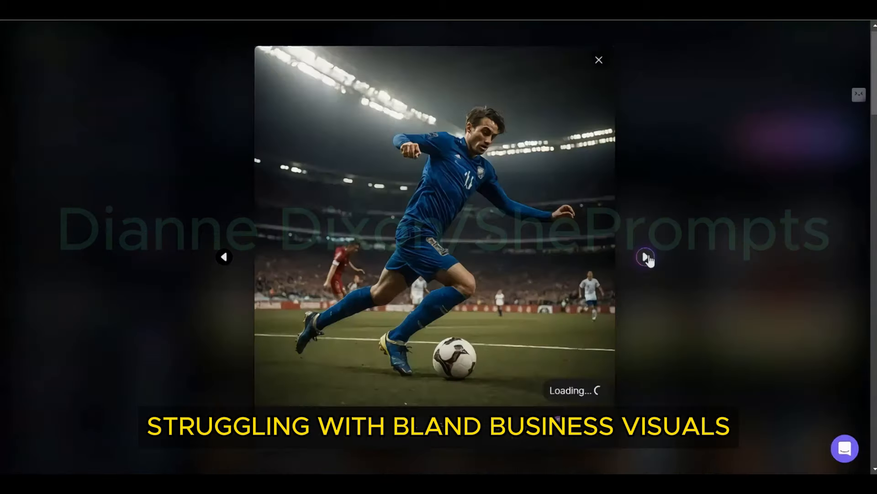